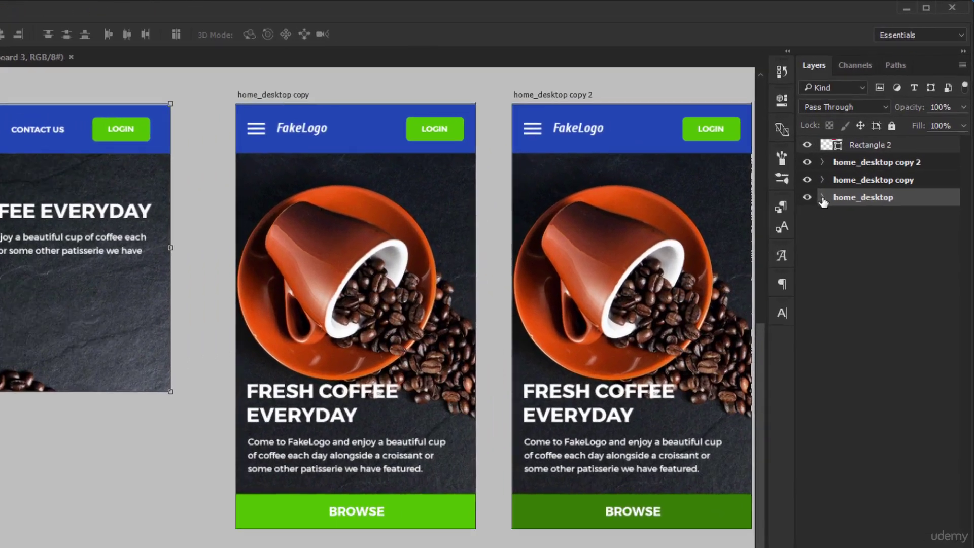
Step: Expand the home_desktop artboard and duplicate it with all its contents directly below the original
click(864, 143)
click(901, 160)
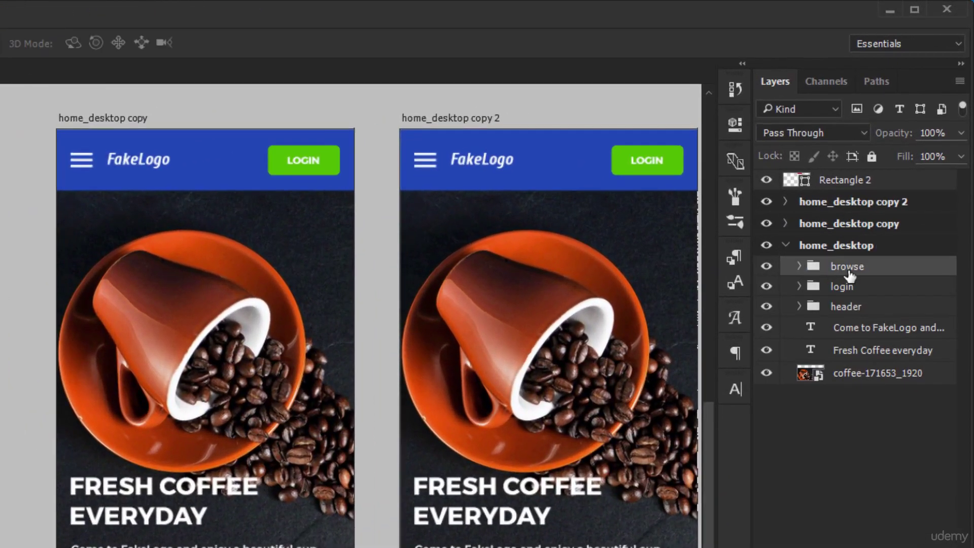
click(869, 250)
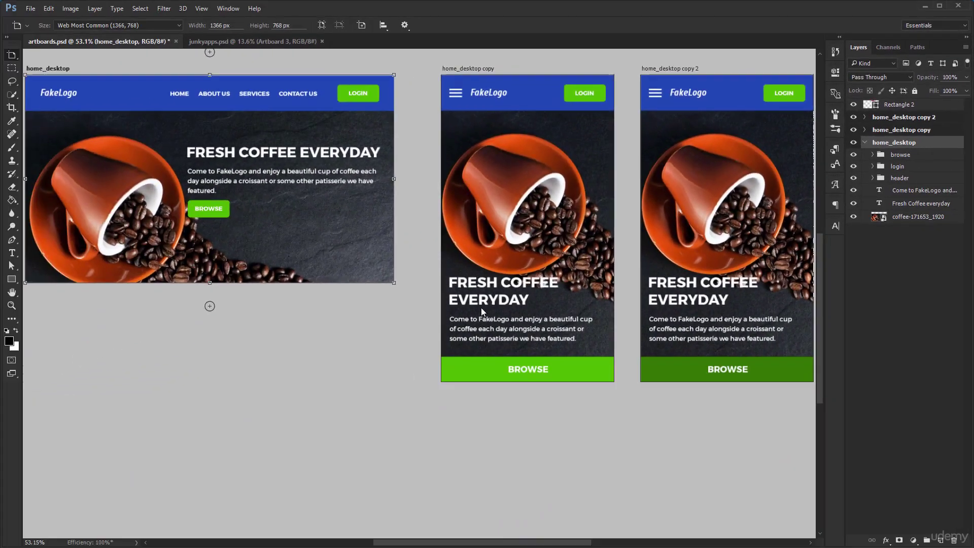
alt+click(209, 306)
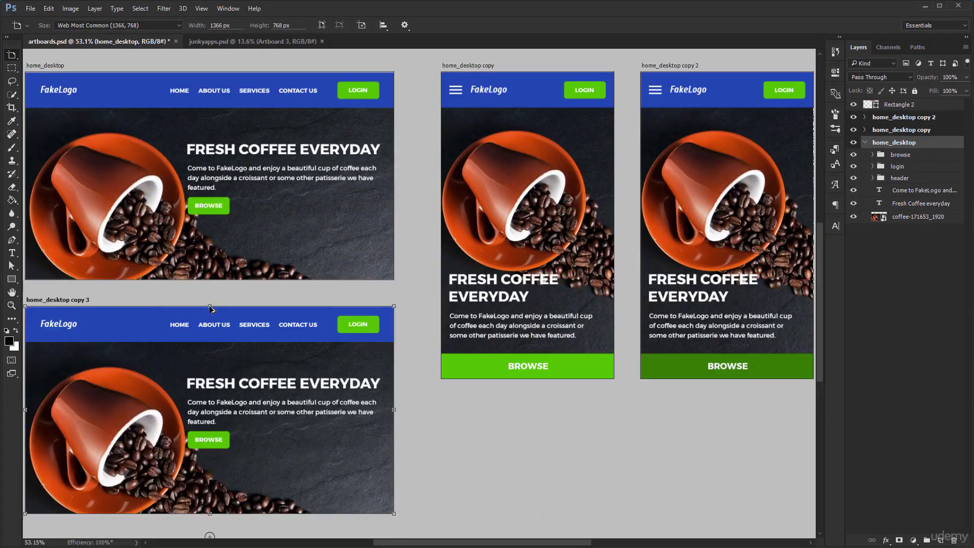
drag(260, 151, 284, 379)
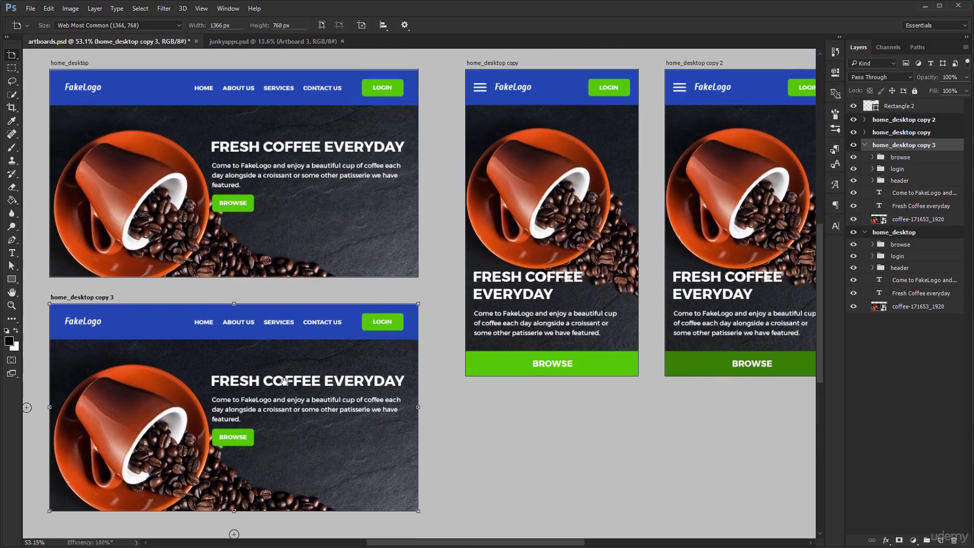
Step: Add a dark red color overlay (#9f0a38) to the blue header background of the duplicated desktop artboard
key(v)
ctrl+click(178, 327)
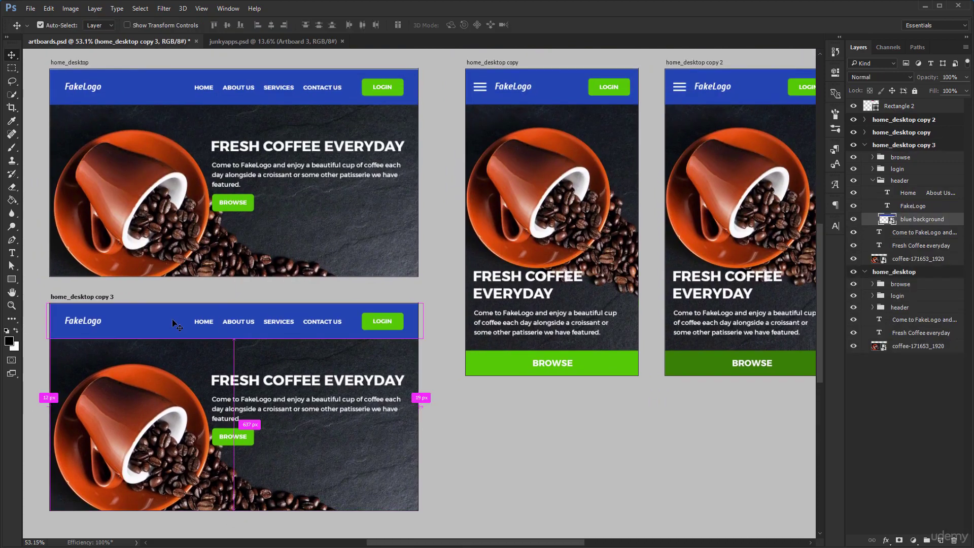
click(885, 540)
click(910, 486)
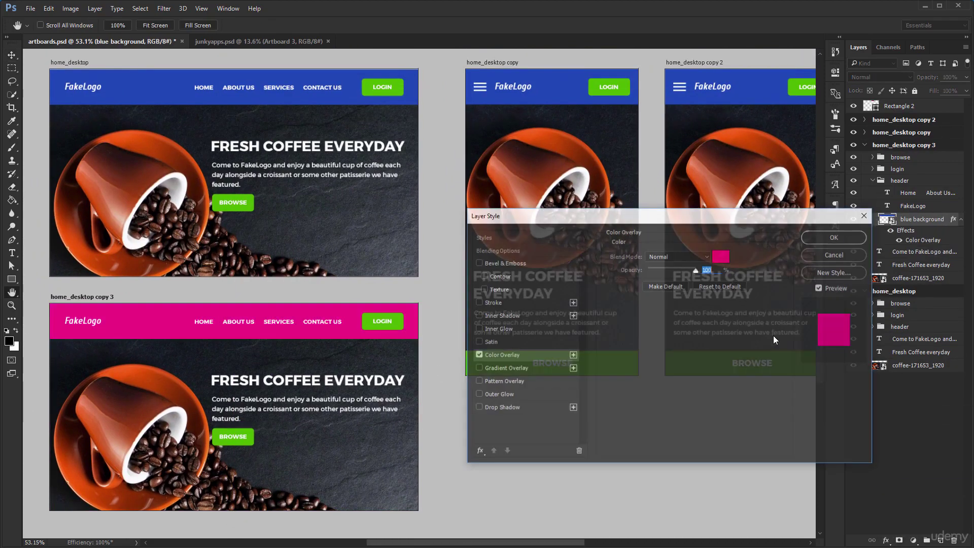
click(723, 256)
click(715, 216)
drag(694, 220, 694, 257)
key(Return)
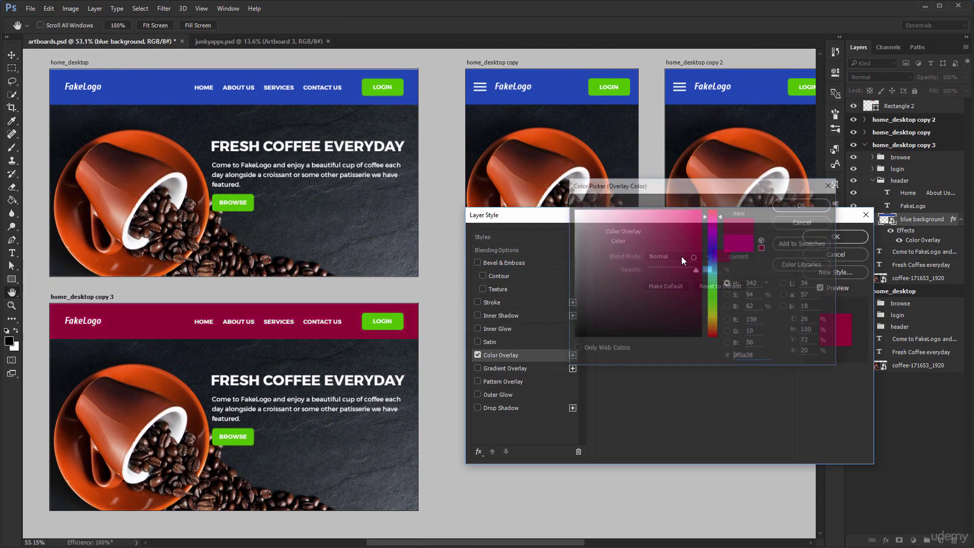
key(Return)
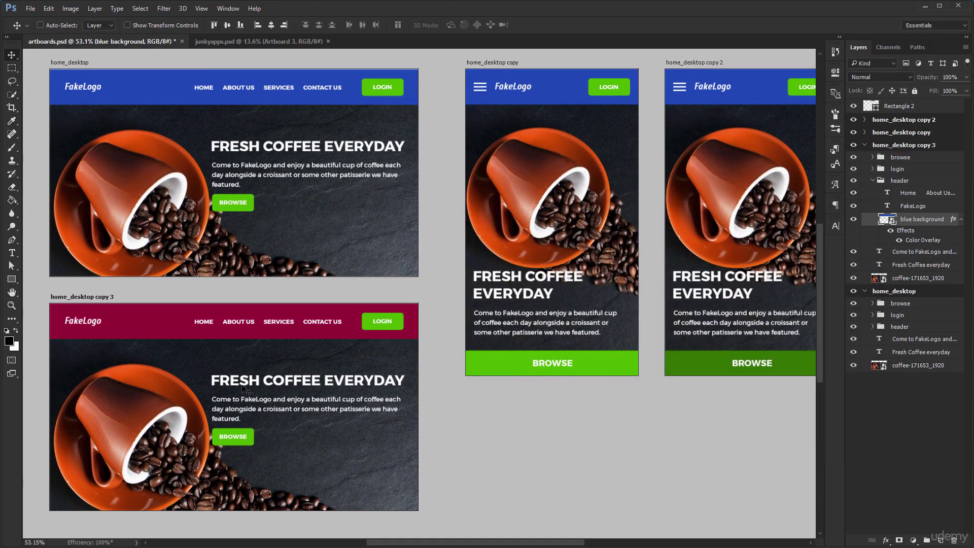
Step: Delete the duplicated artboard home_desktop copy 3 with its contents
click(904, 147)
key(Delete)
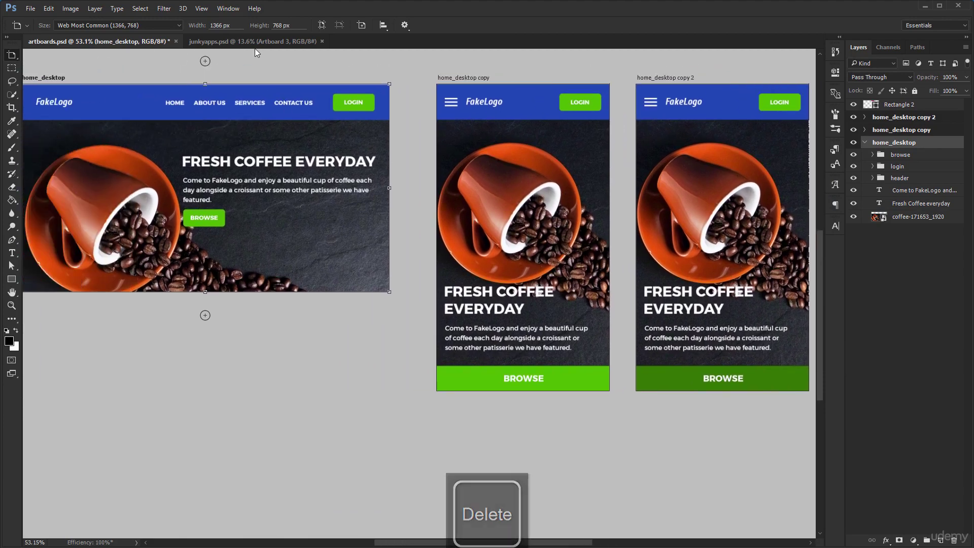
Step: Switch to junkyapps.psd and examine how its three artboards are laid out, zoomed out and fitted to the view
click(259, 42)
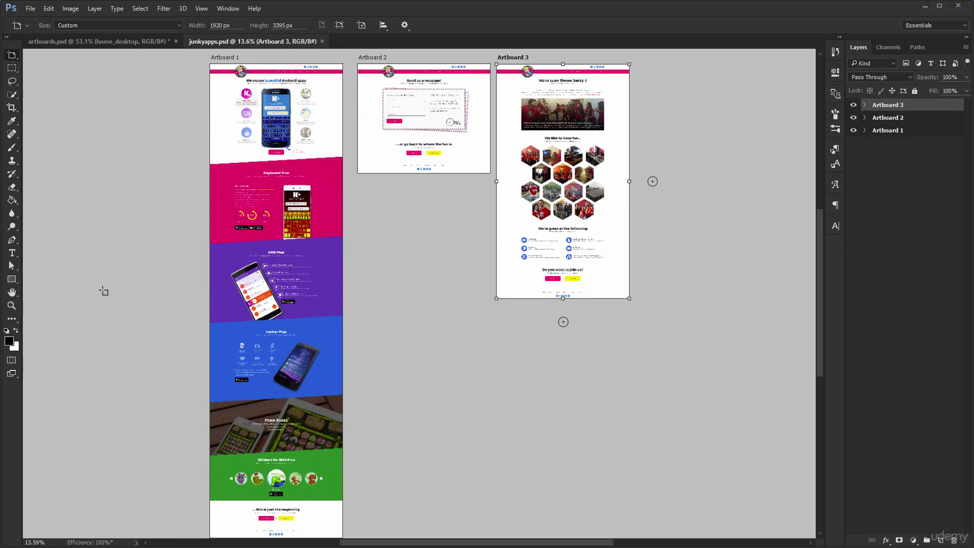
key(v)
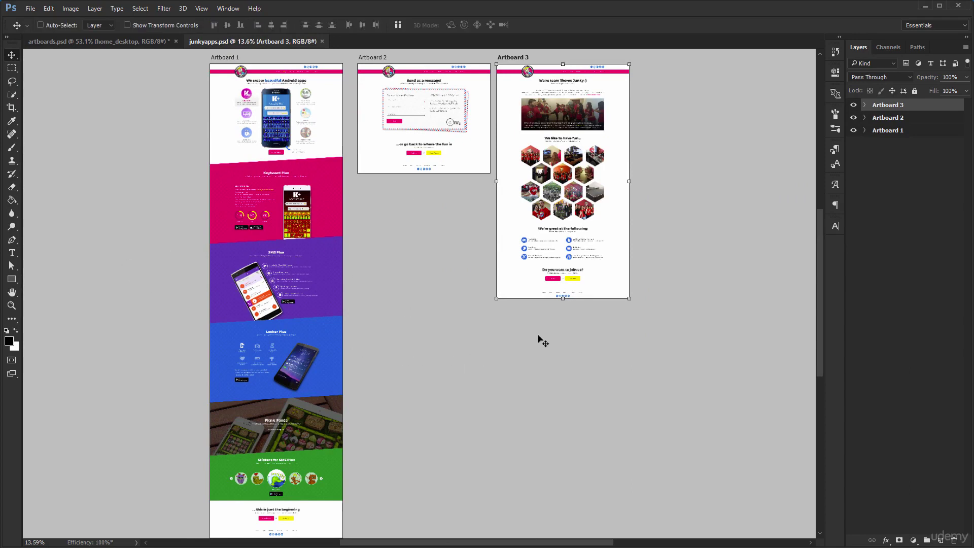
key(z)
alt+click(645, 351)
alt+click(378, 289)
alt+click(355, 289)
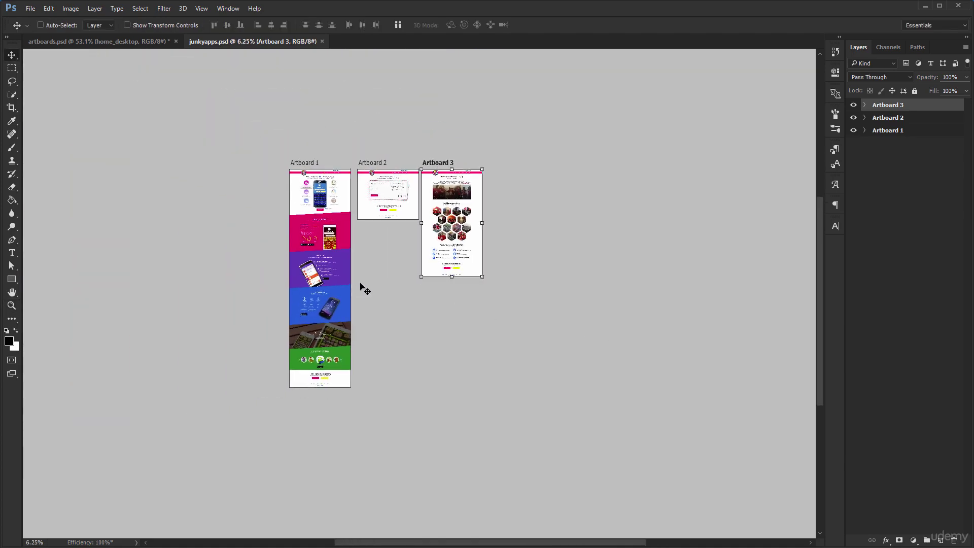
drag(387, 252, 411, 272)
key(v)
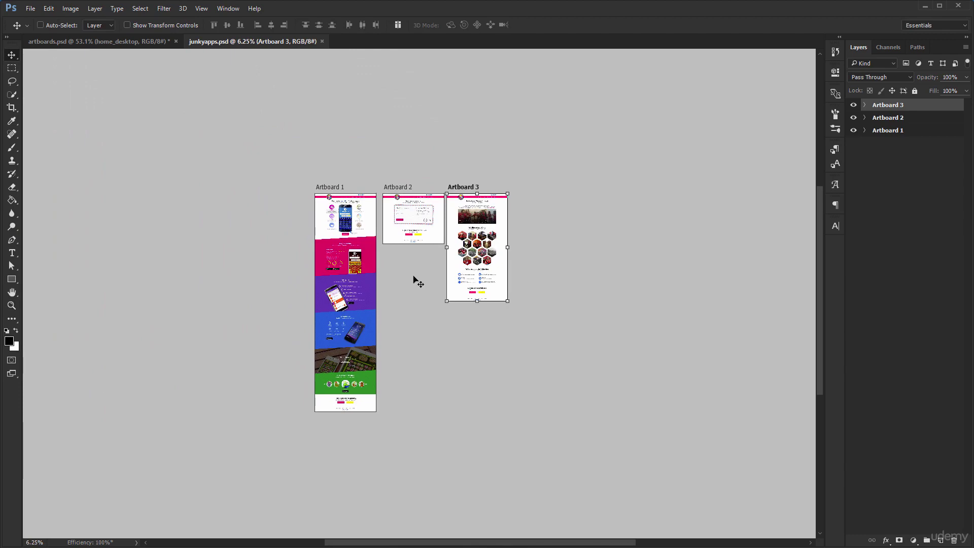
key(ctrl+0)
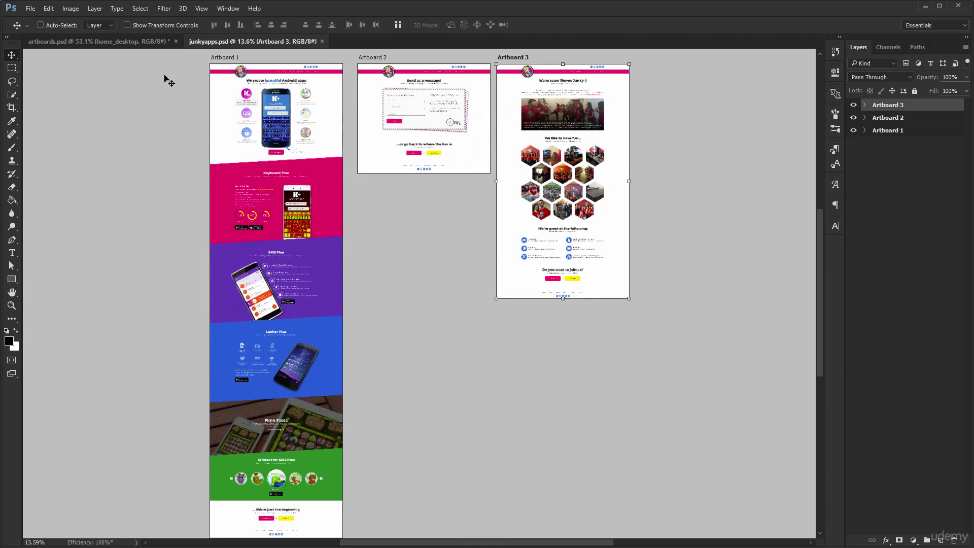
Step: Return to artboards.psd and examine the desktop artboard alongside the two mobile artboards
click(141, 44)
drag(184, 136, 249, 160)
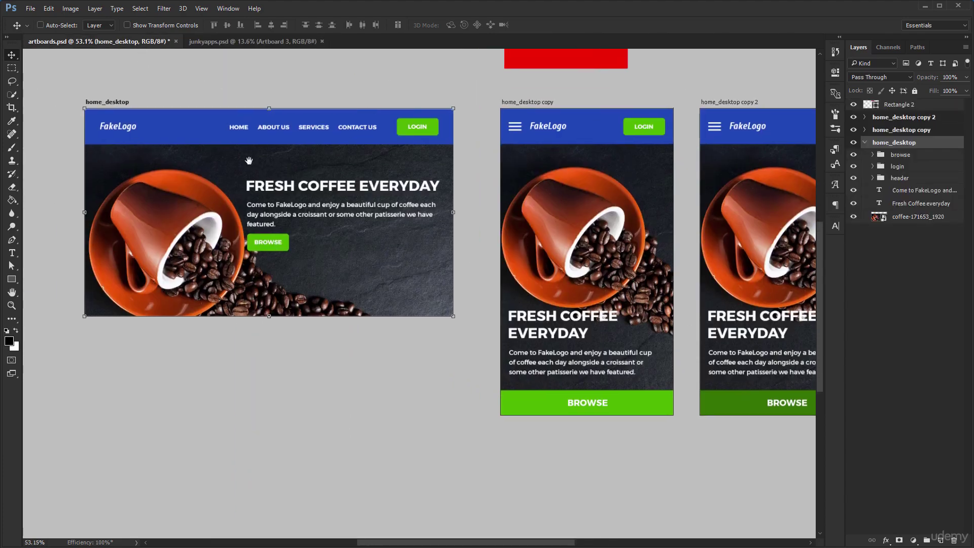
key(m)
drag(517, 108, 604, 352)
drag(709, 242, 487, 266)
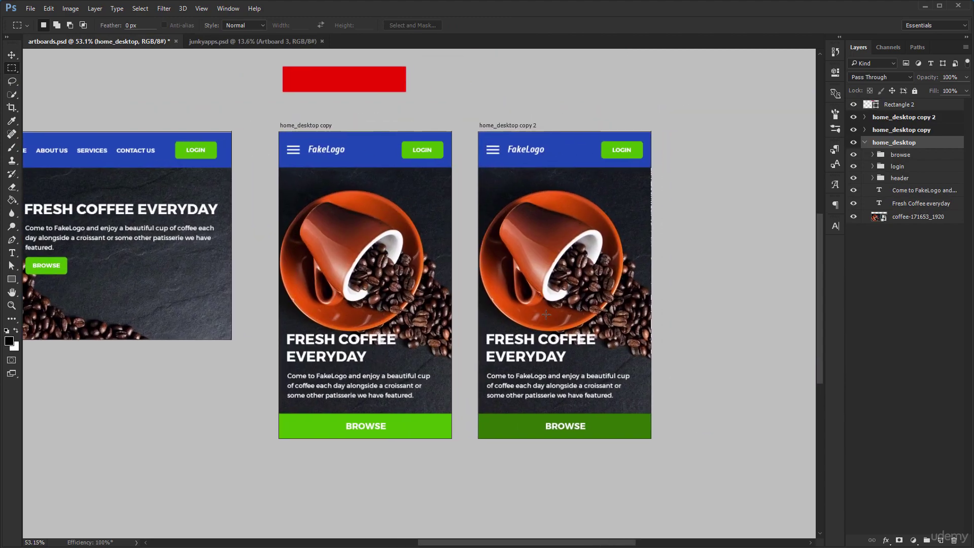
key(v)
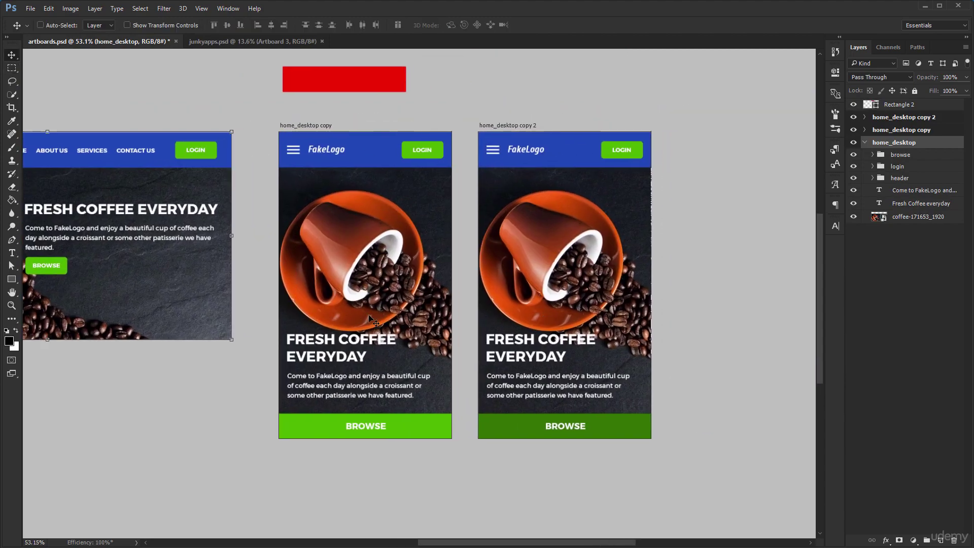
drag(321, 285, 418, 280)
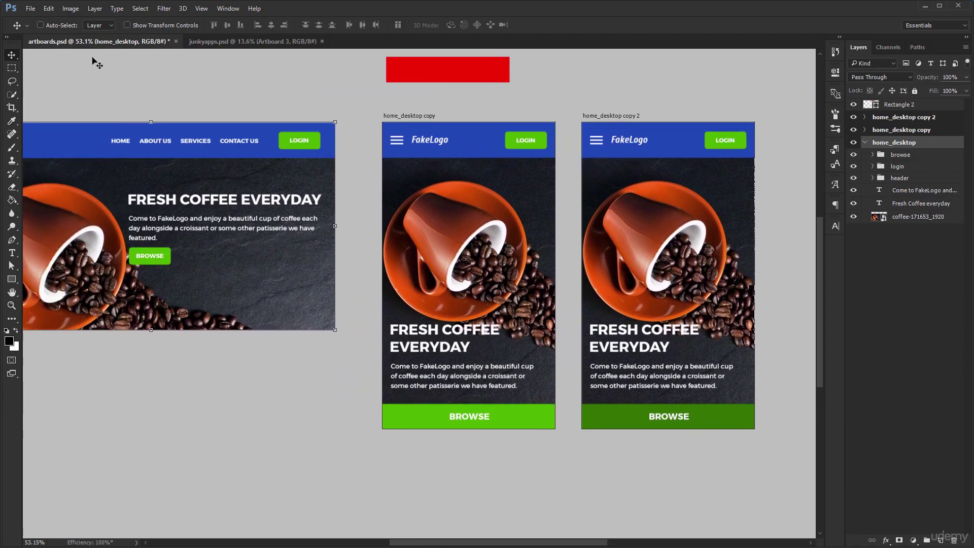
Step: Create a new document of type Web with the Web Large (1920, 1080) artboard size
click(30, 9)
click(38, 20)
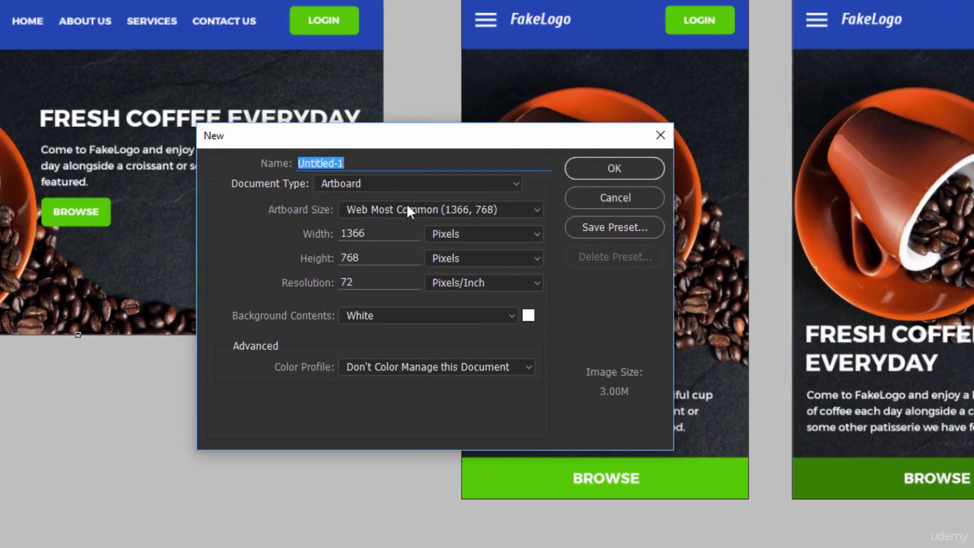
click(408, 207)
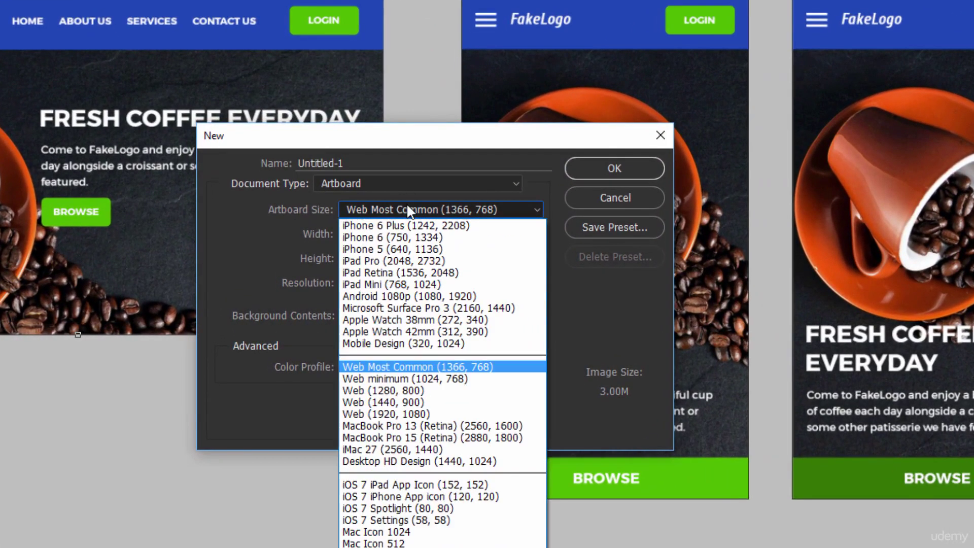
click(393, 188)
click(393, 188)
click(366, 304)
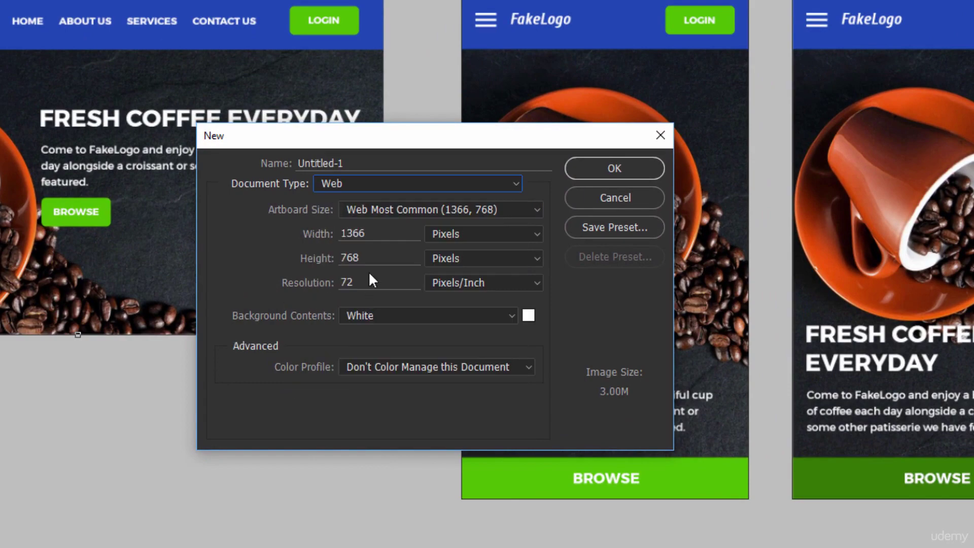
click(391, 214)
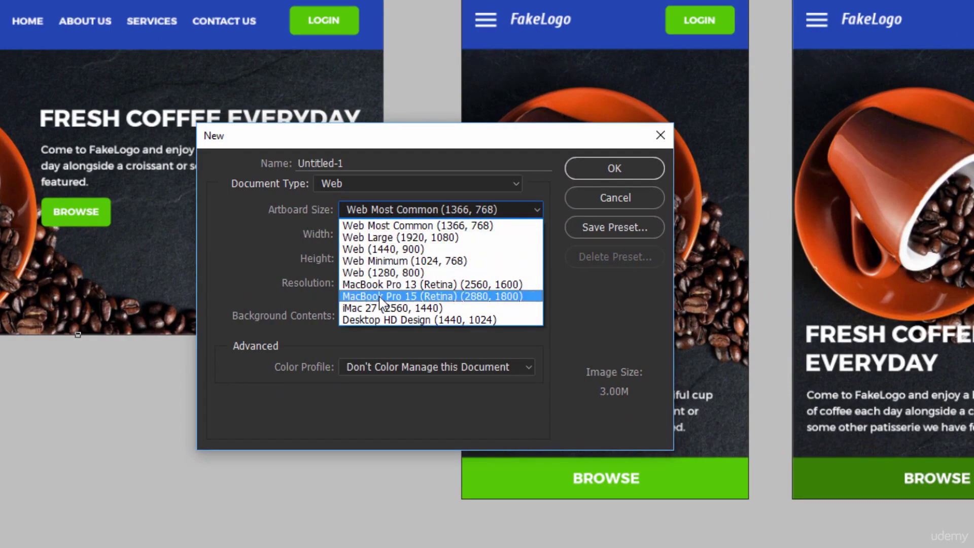
click(405, 237)
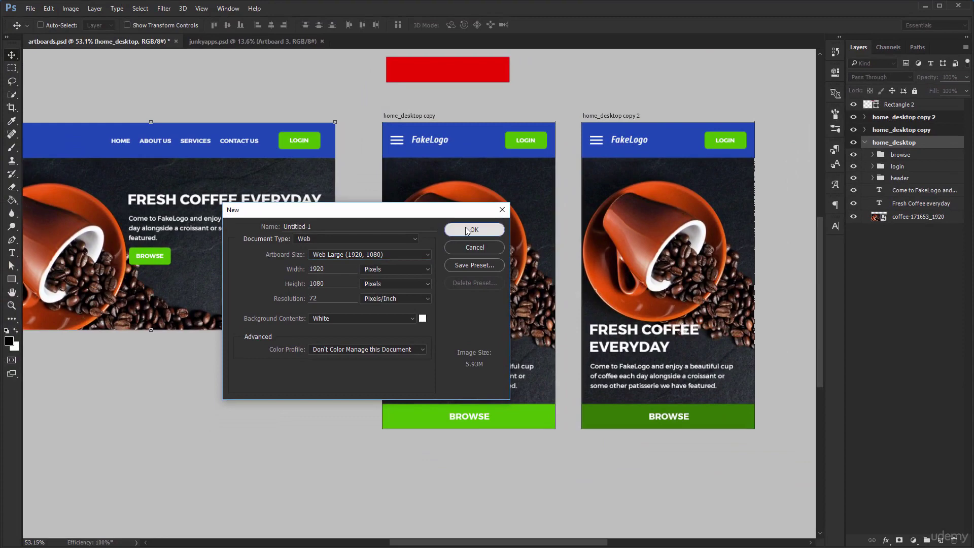
click(474, 226)
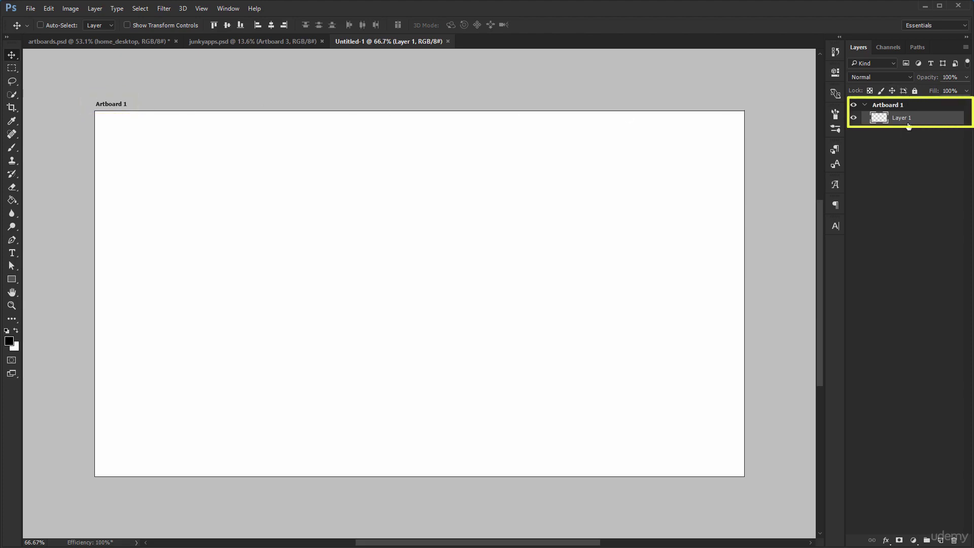
Step: Group Layer 1 inside Artboard 1, collapse the group and remove the artboard around it
key(ctrl+g)
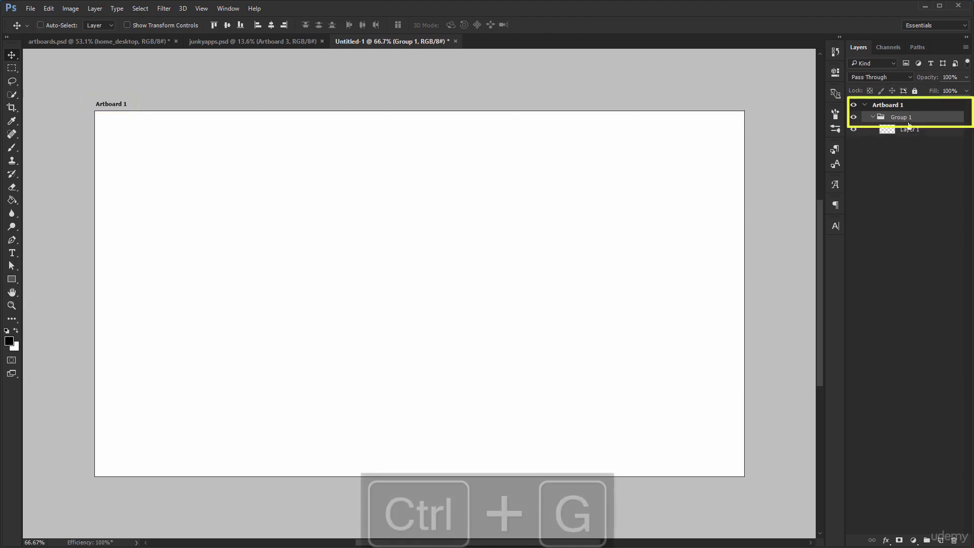
click(873, 117)
click(919, 105)
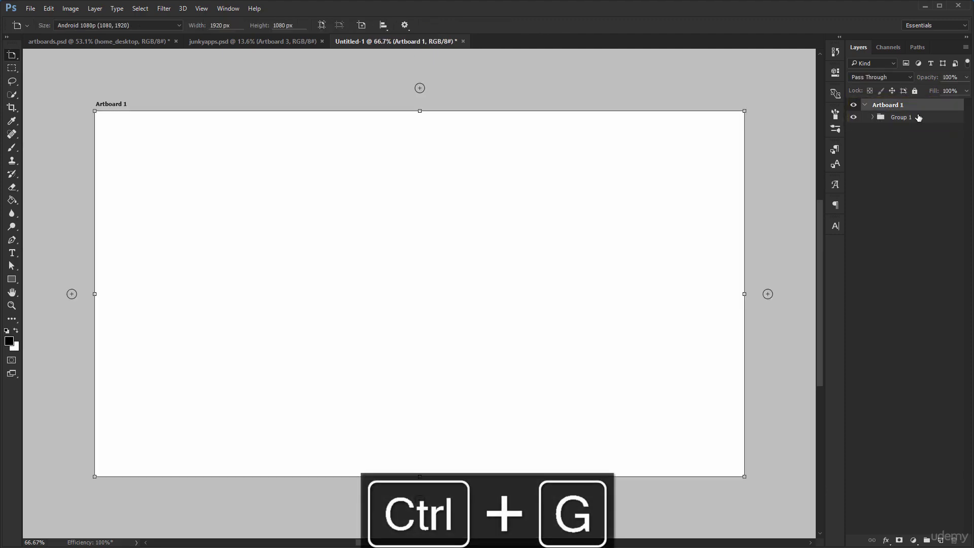
click(919, 118)
key(v)
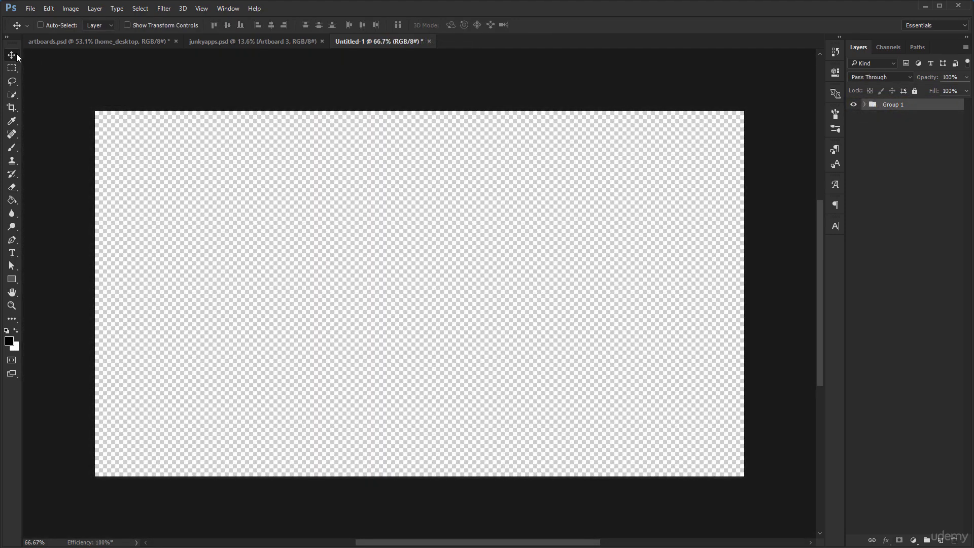
Step: Draw a new artboard on the transparent canvas with the Artboard Tool
right_click(17, 54)
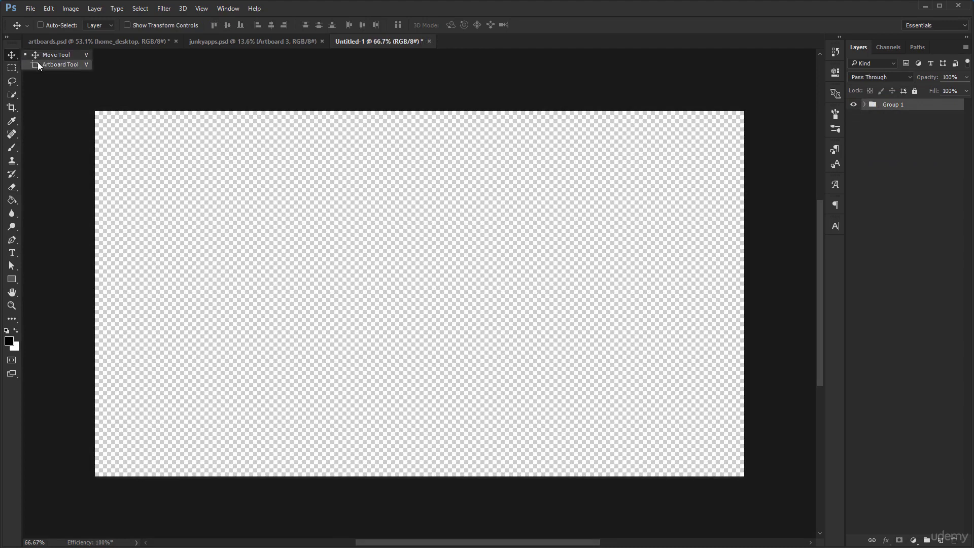
click(39, 64)
drag(224, 159, 456, 409)
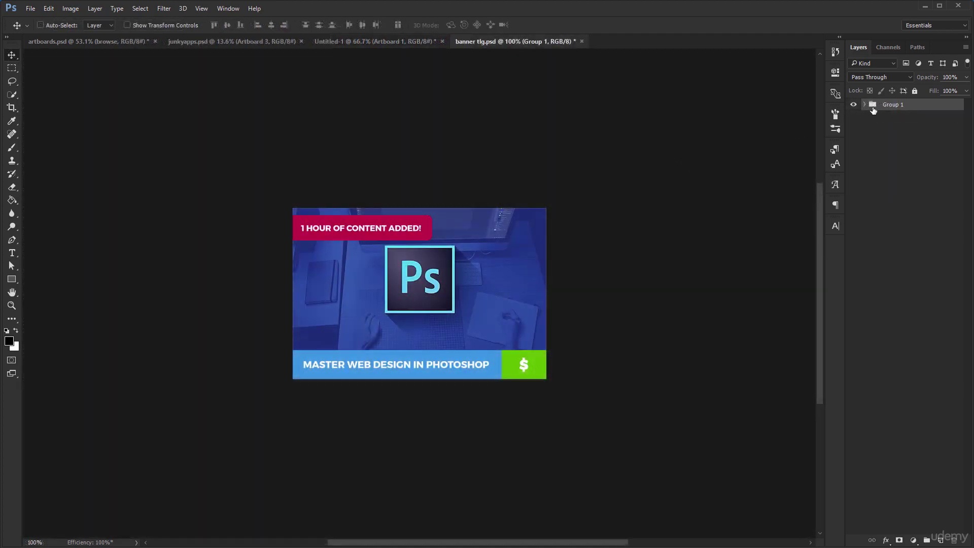
Step: Convert Group 1 in banner tlg.psd into an artboard and trim its edges to 500 x 337 px
right_click(887, 108)
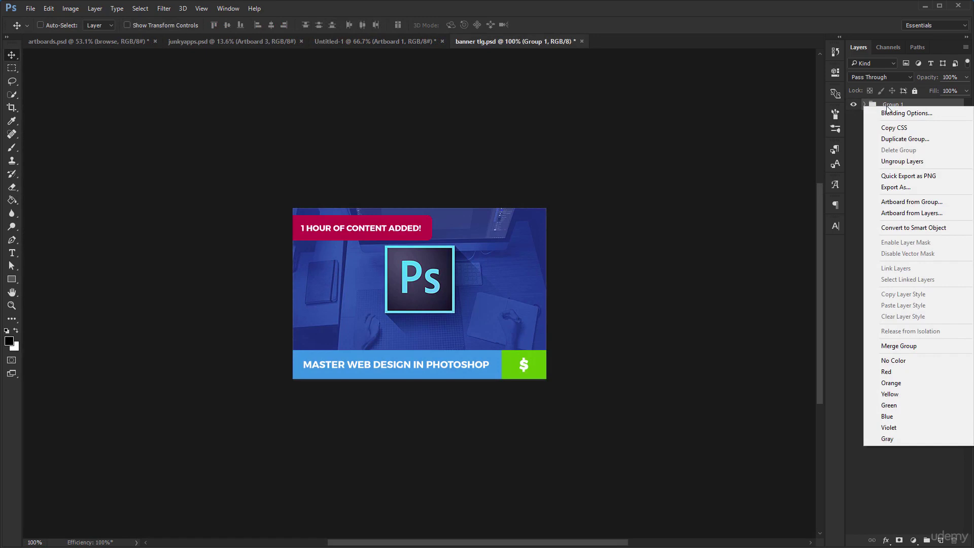
click(934, 202)
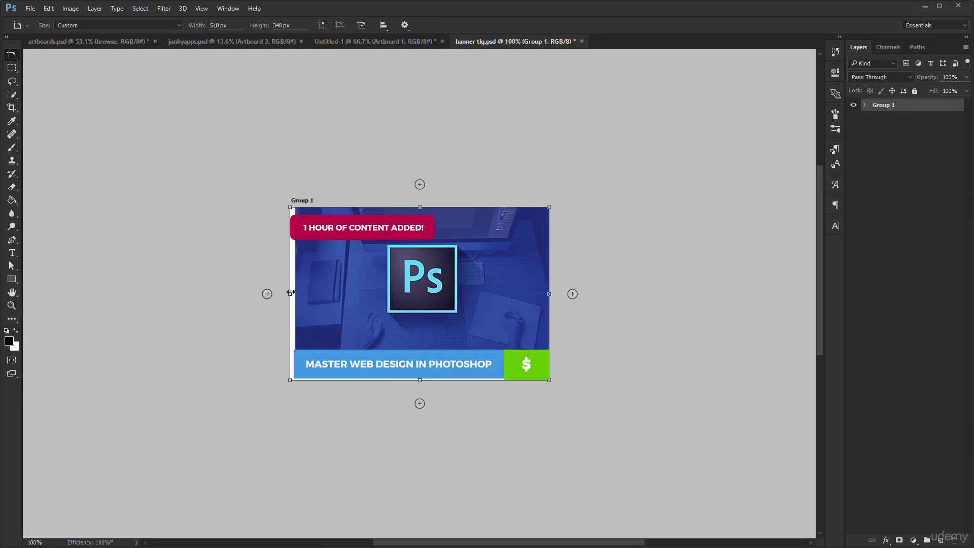
drag(293, 293, 296, 293)
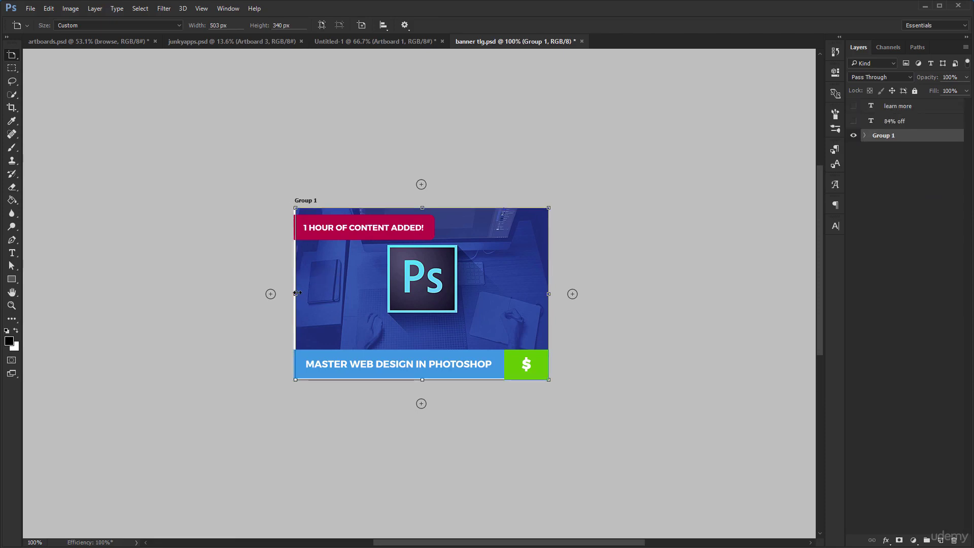
drag(424, 378, 424, 374)
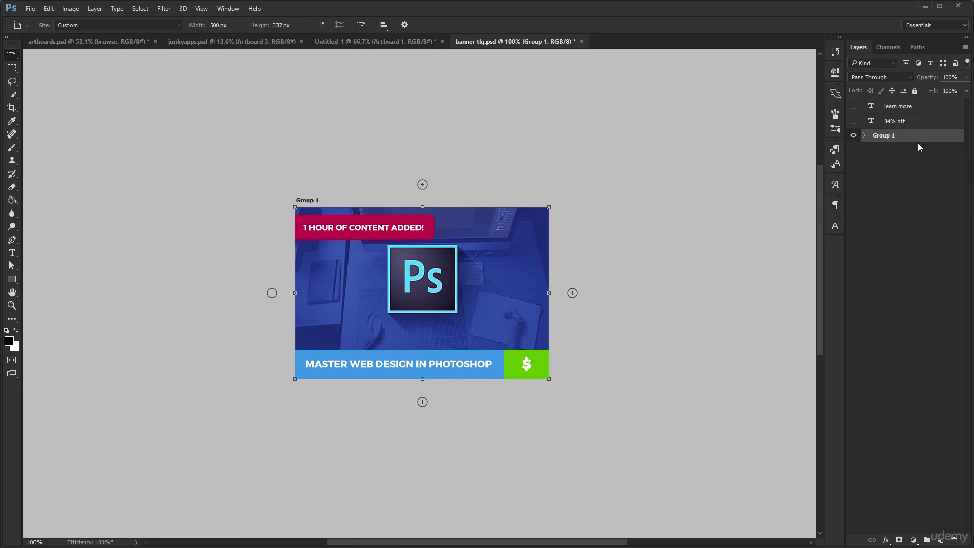
Step: Ungroup the Group 1 artboard in banner tlg.psd into separate layers
right_click(903, 139)
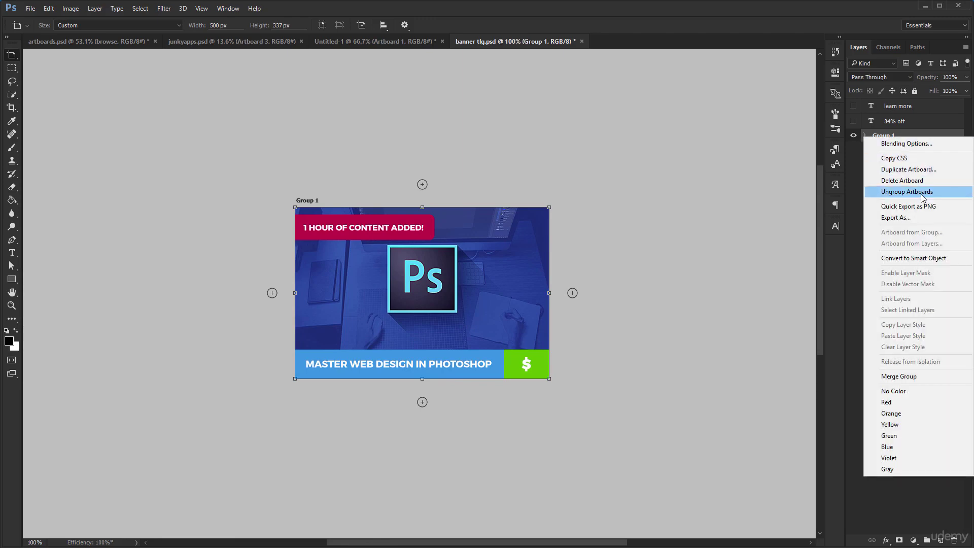
click(897, 193)
scroll(556, 329, down, 2)
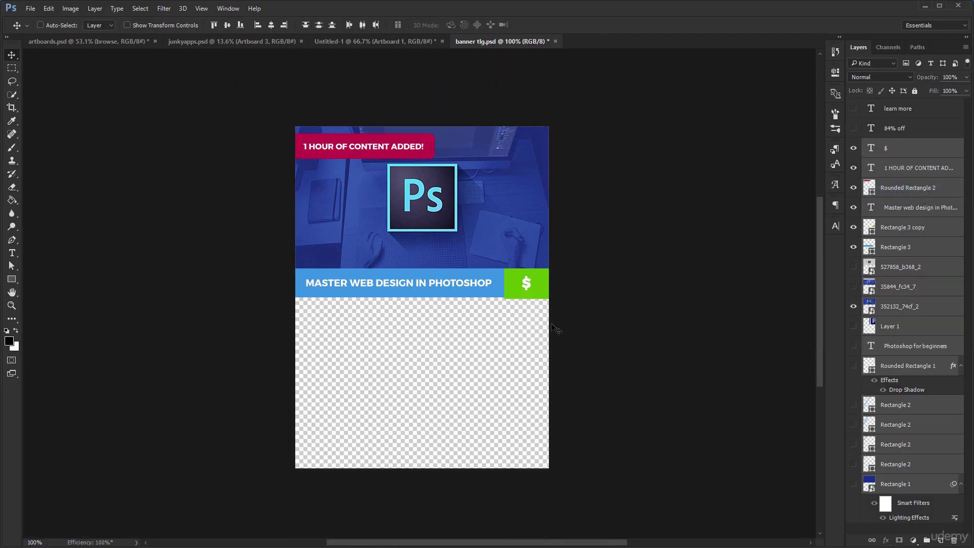
Step: Switch to artboards.psd and delete the browse and home_desktop artboards with the Artboard Tool active
click(116, 42)
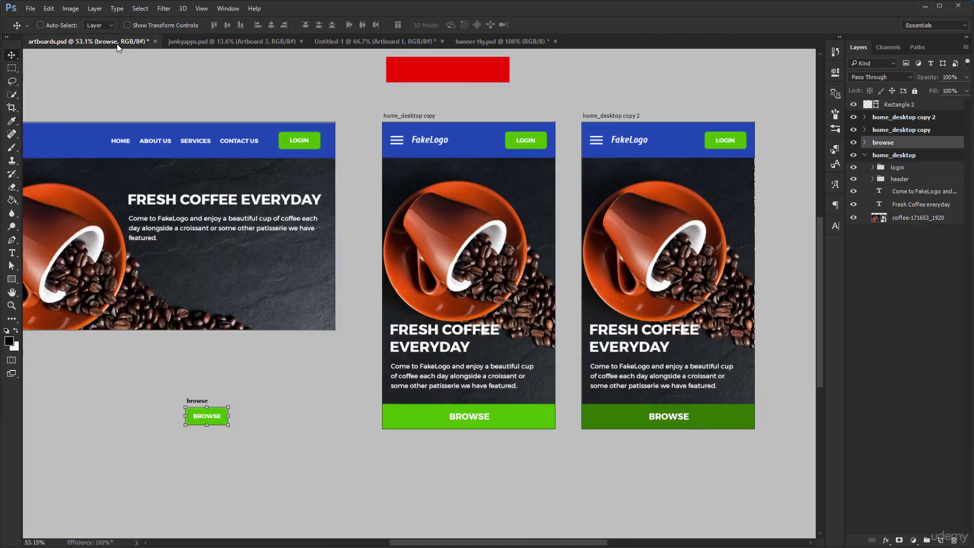
key(shift+v)
click(864, 154)
shift+click(917, 155)
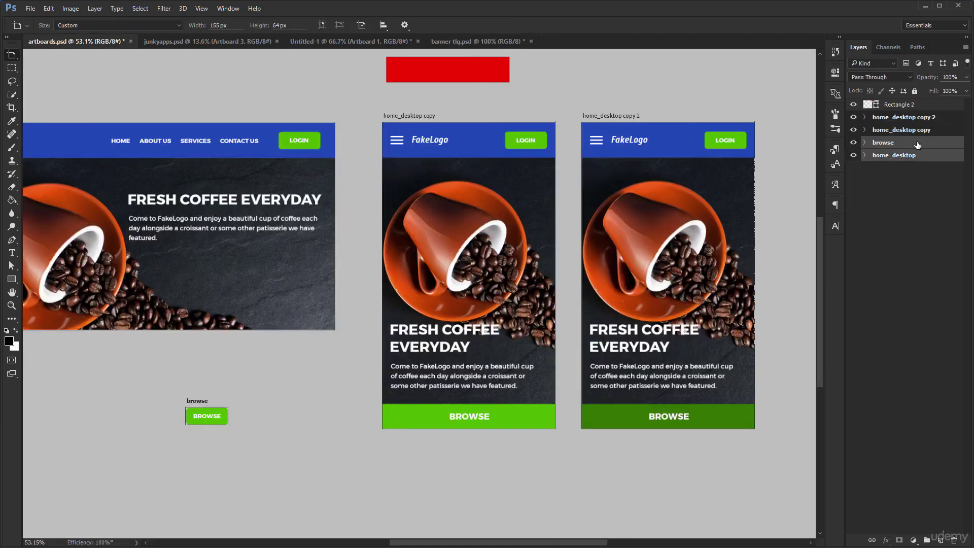
key(Delete)
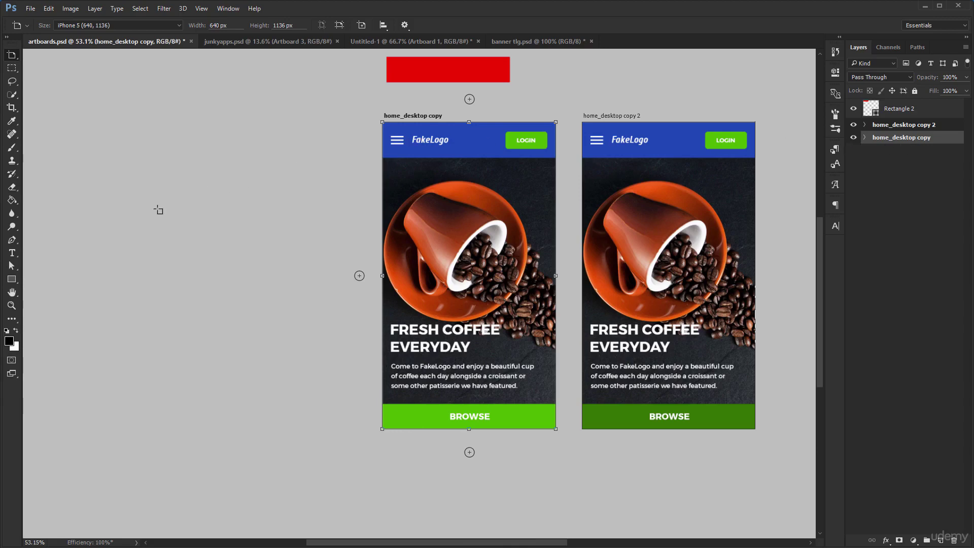
Step: Add four blank 640 x 1136 px artboards in a two-by-two block left of the home_desktop copy artboard
click(359, 275)
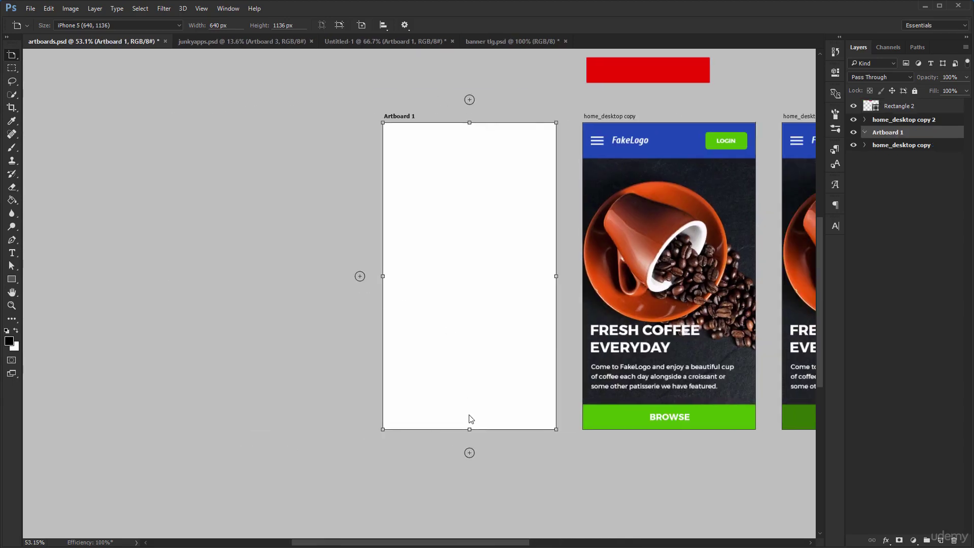
click(469, 451)
click(360, 277)
scroll(431, 183, up, 1)
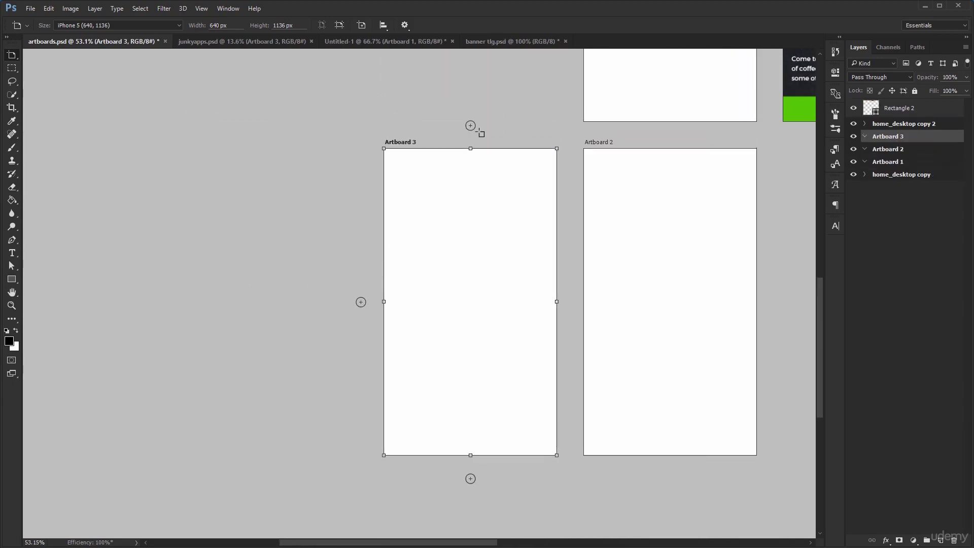
click(471, 125)
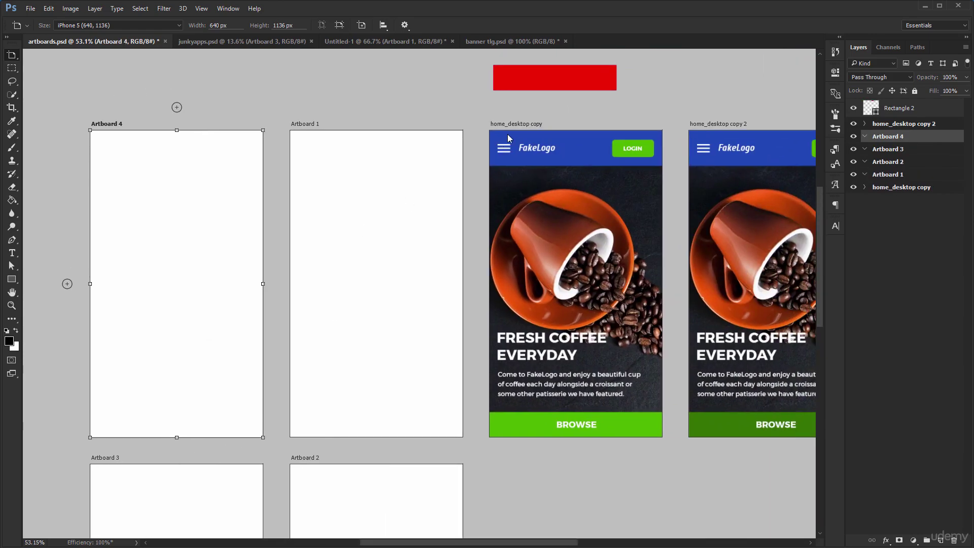
Step: Duplicate the home_desktop copy artboard with its contents once below it, and duplicate that copy twice in a row to its right
click(524, 123)
drag(552, 369, 413, 282)
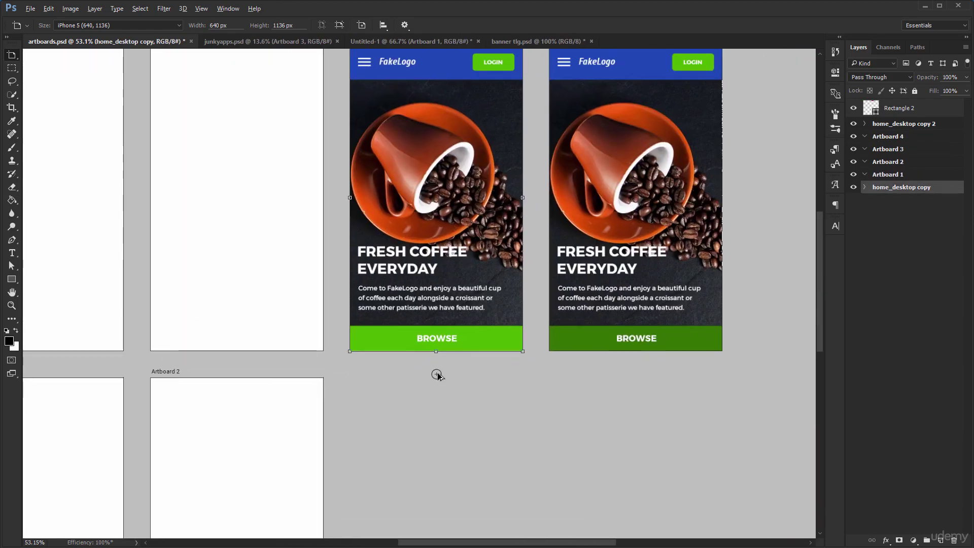
alt+click(436, 374)
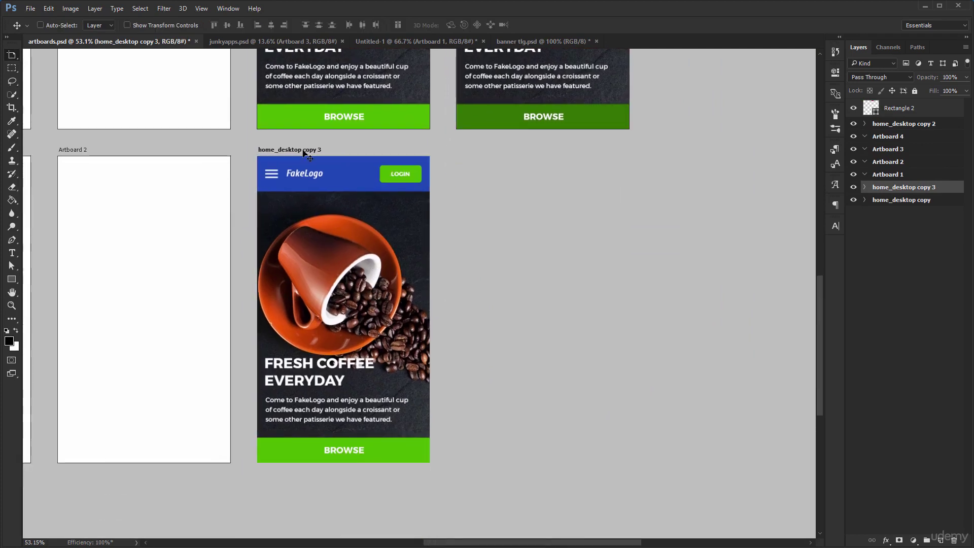
alt+click(453, 310)
alt+click(453, 311)
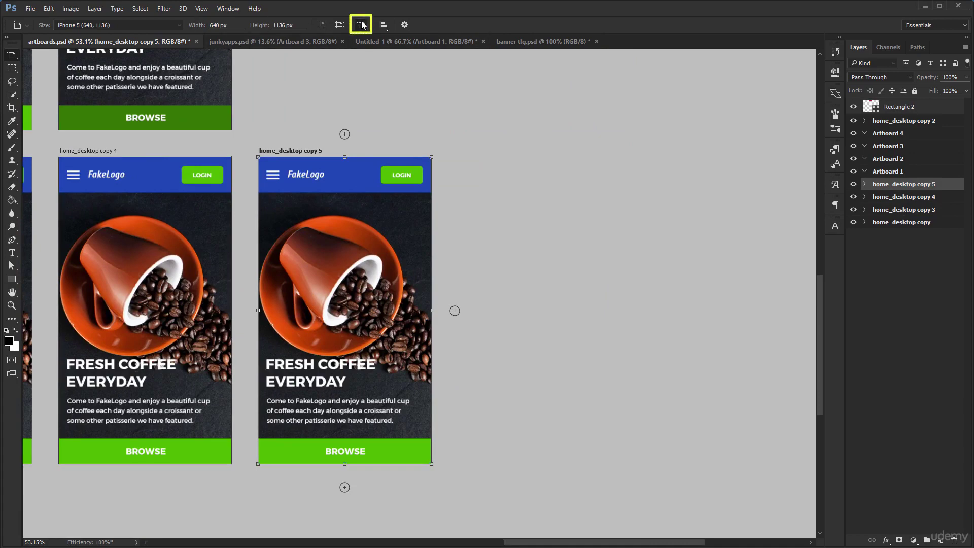
Step: Place a new iPhone 6 Plus (1242, 2208) artboard on the empty canvas right of home_desktop copy 5
click(177, 27)
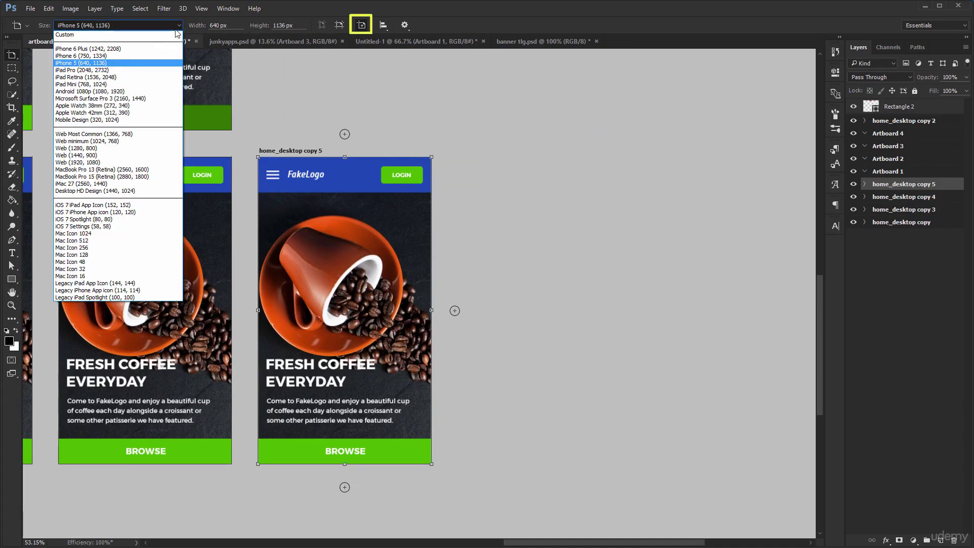
click(147, 48)
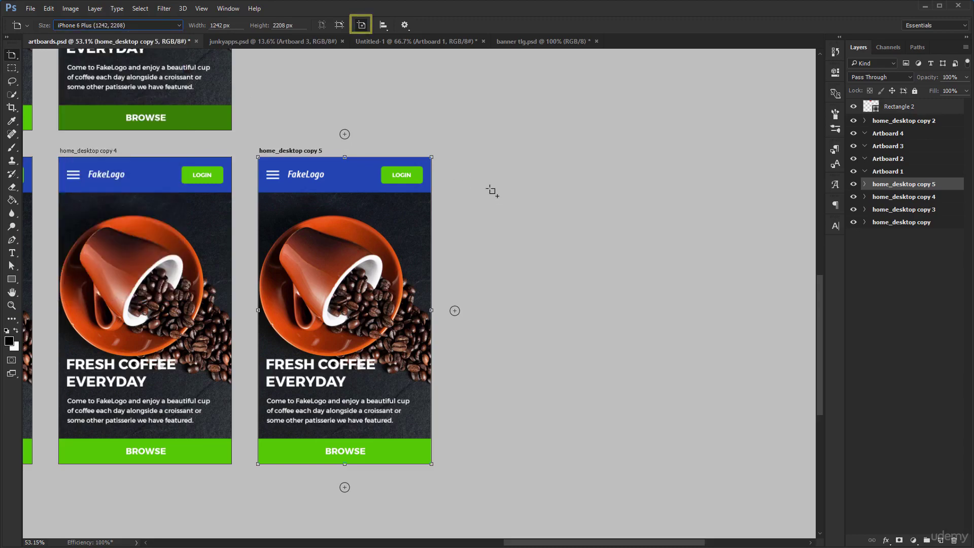
click(490, 188)
Step: Place a new iPhone 5 (640, 1136) artboard on the empty canvas to the right of Artboard 5
drag(575, 291, 333, 165)
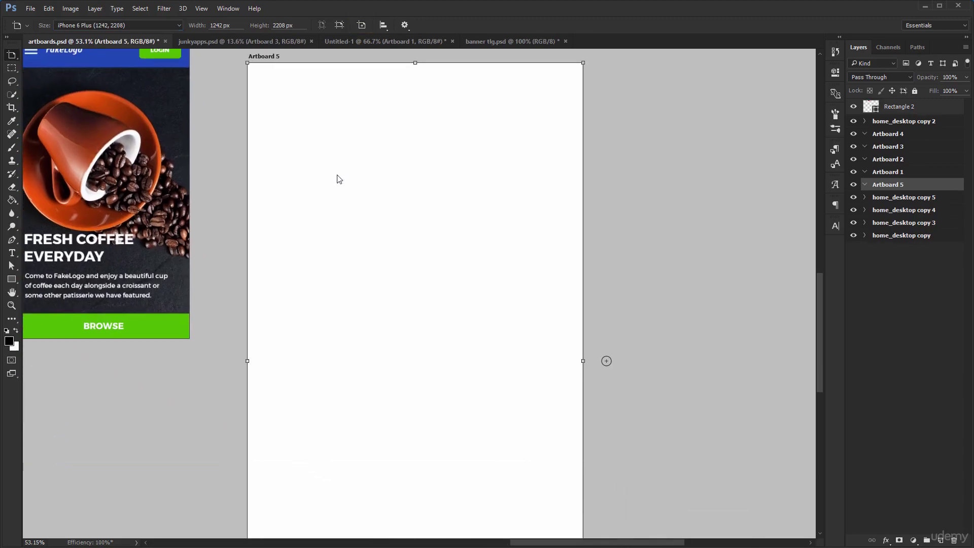
key(z)
alt+click(389, 238)
alt+click(389, 238)
alt+click(389, 237)
key(v)
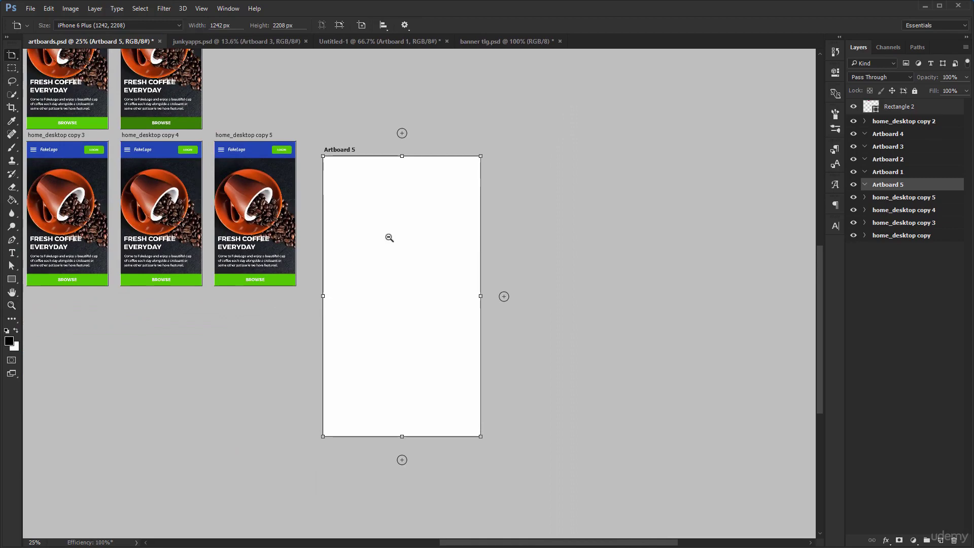
click(179, 24)
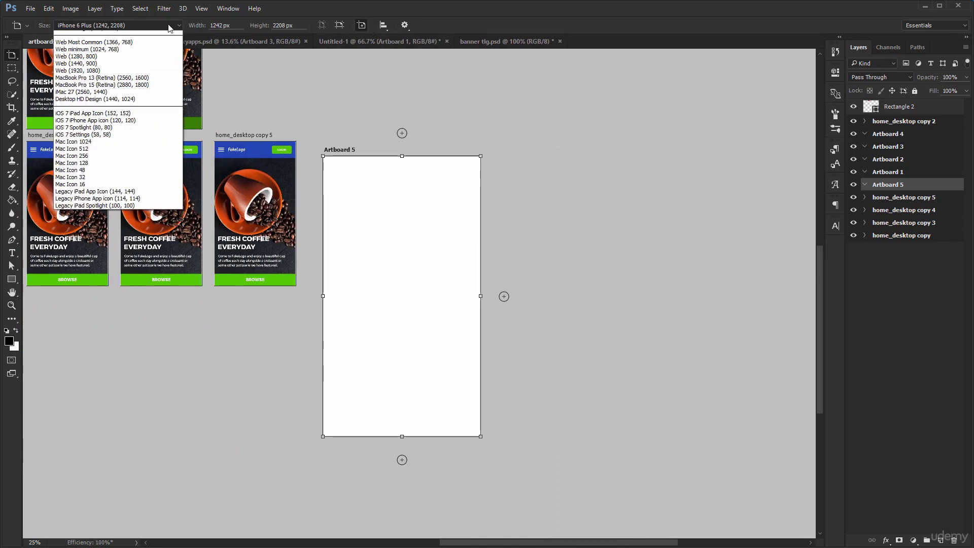
click(118, 64)
click(545, 153)
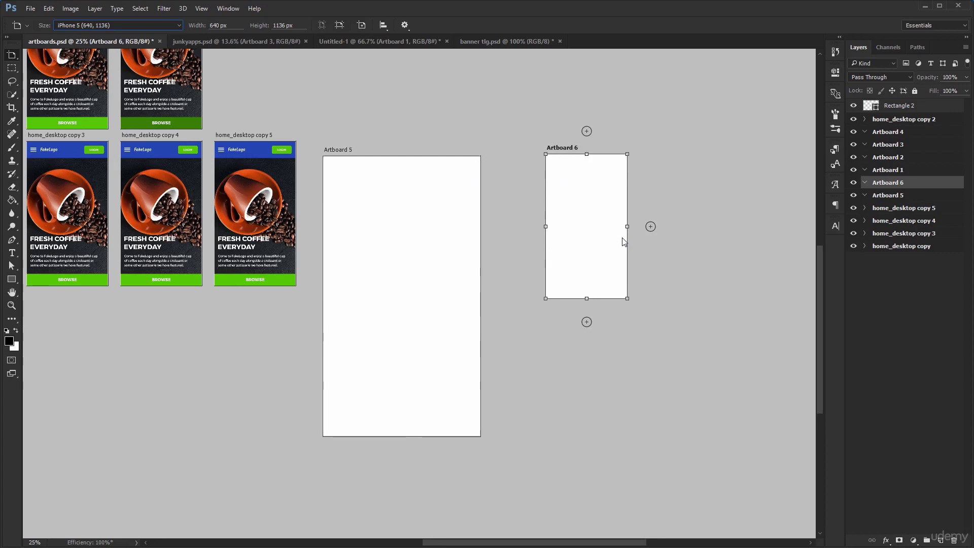
Step: Alternate the selection between Artboard 5 and Artboard 6 by their names, and move Artboard 6 farther right and slightly down
click(335, 147)
click(560, 148)
click(337, 148)
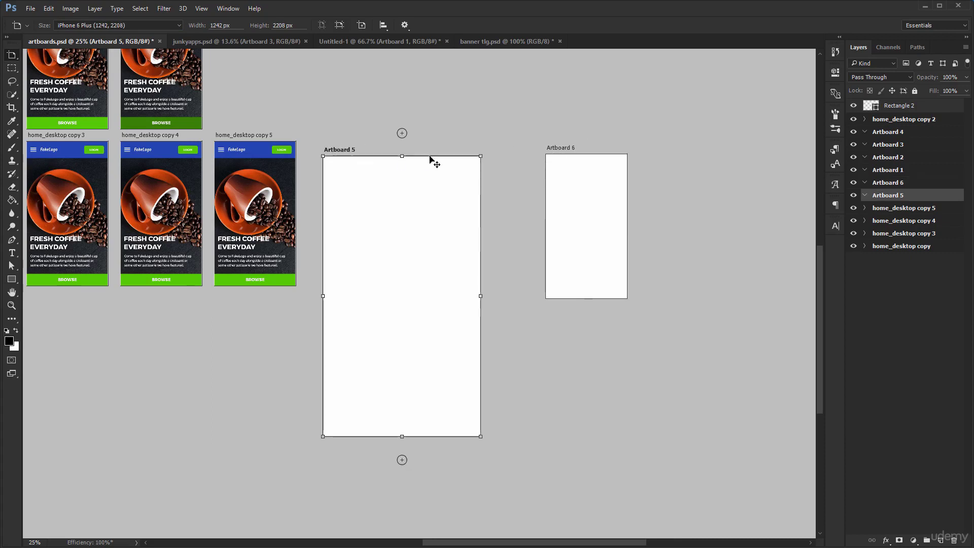
drag(568, 149, 638, 161)
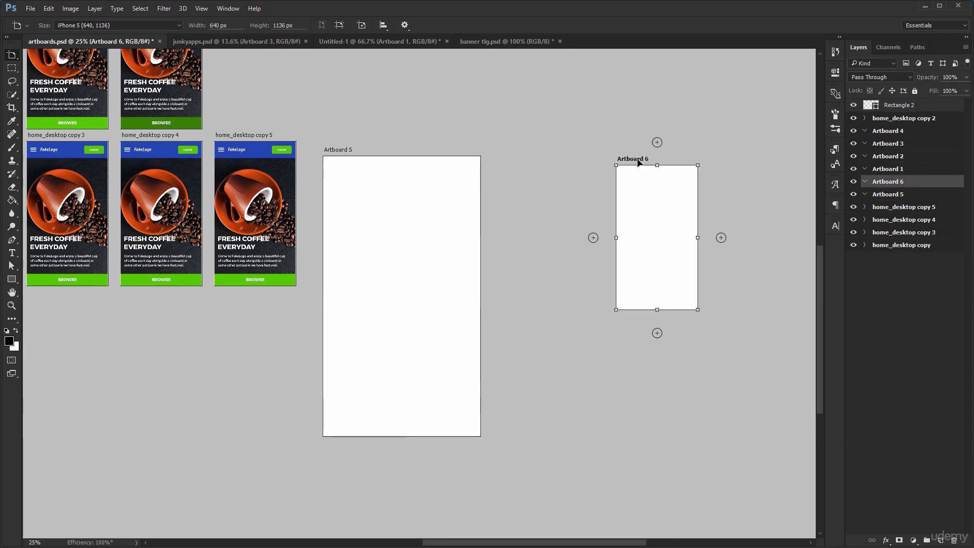
Step: Resize Artboard 6 freehand by its side and bottom edges to about 572 x 1464 px
drag(615, 237, 588, 238)
drag(642, 310, 642, 351)
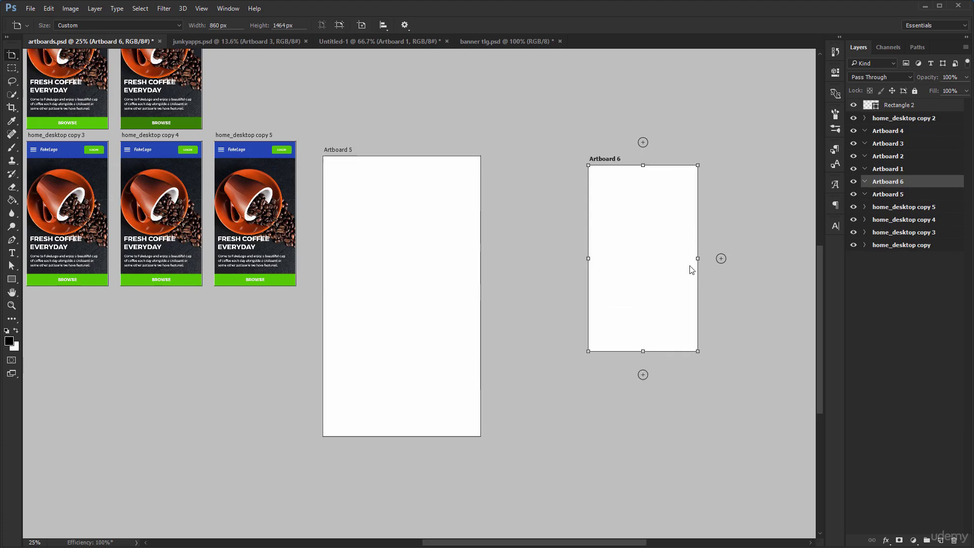
drag(697, 258, 661, 258)
Step: Set Artboard 6 to a width of 800 px and a height of 1600 px
click(236, 27)
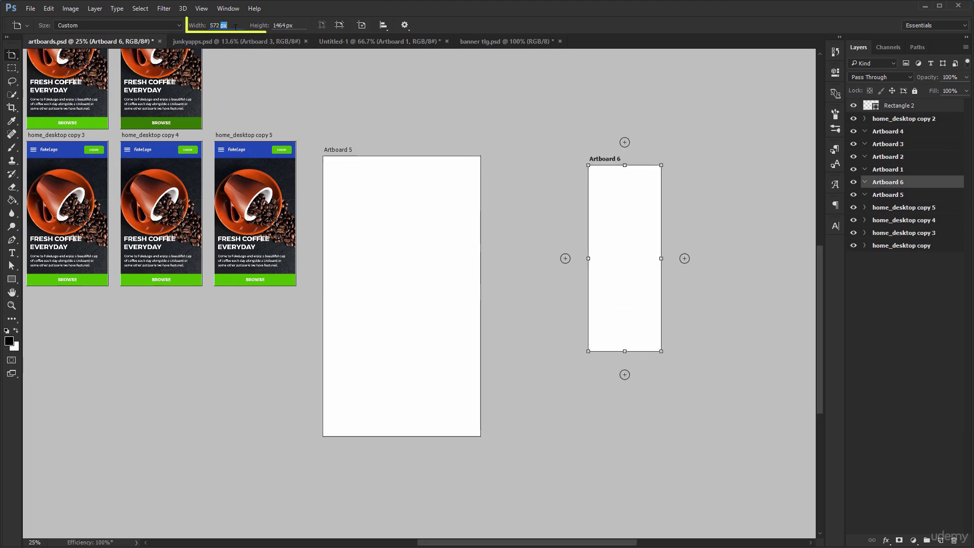
text(800)
key(Tab)
text(1600)
key(Return)
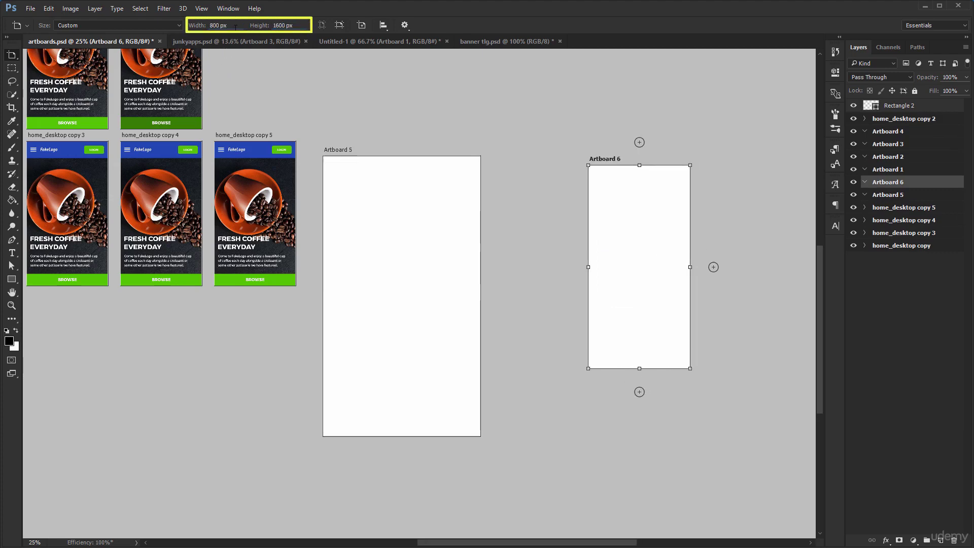
Step: Show the artboard properties and set Artboard 6 there to 1200 px wide and 1500 px high
click(840, 74)
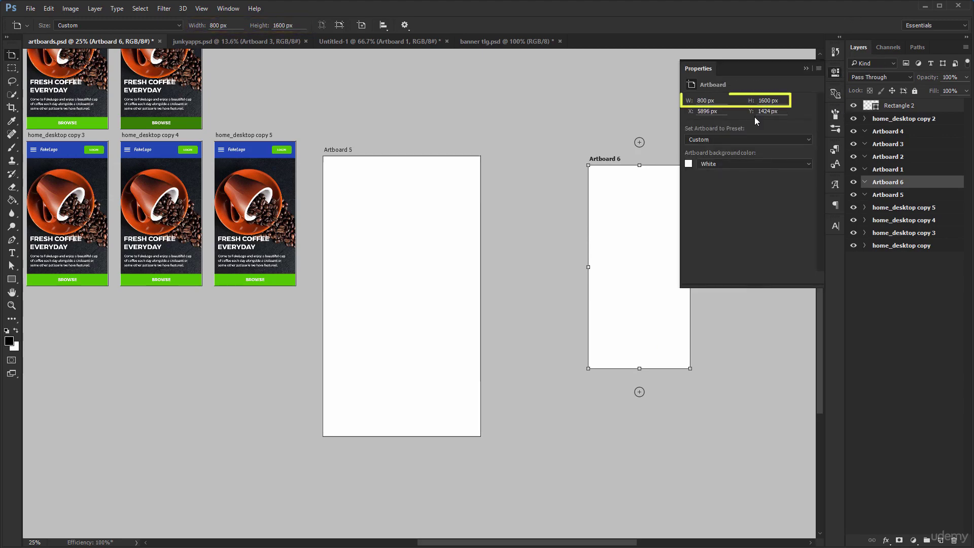
drag(535, 152, 321, 148)
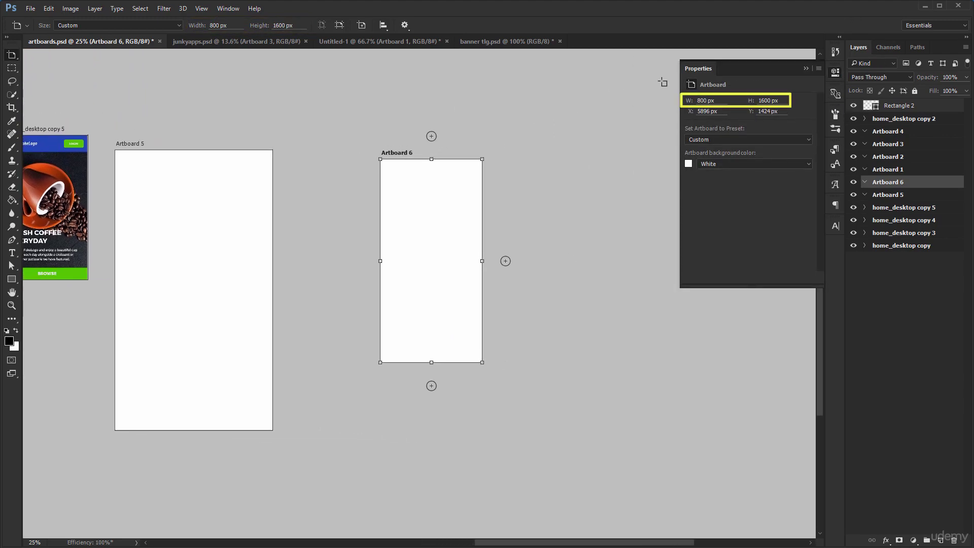
drag(717, 101, 607, 91)
text(1200)
key(Tab)
text(1500)
key(Return)
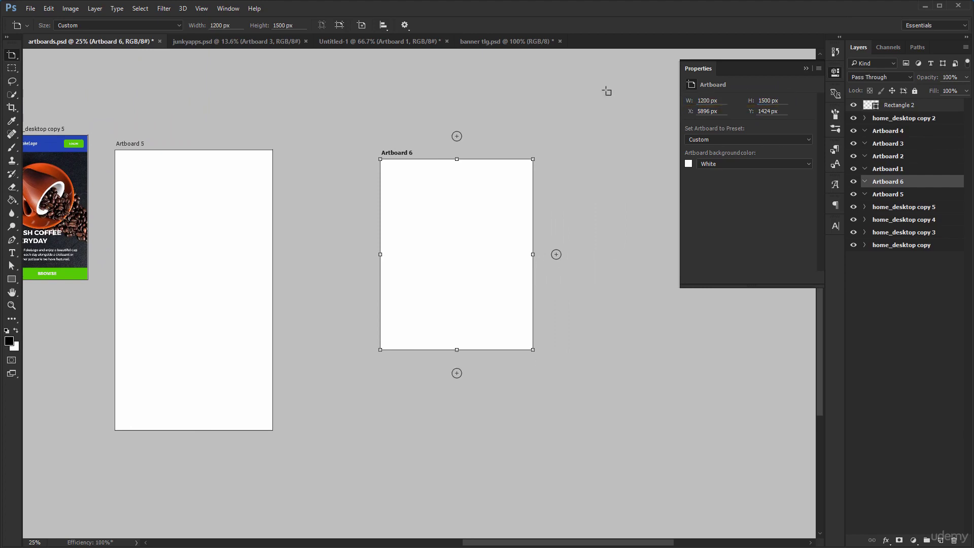
Step: Apply the iPhone 6 Plus, iPhone 6 and again iPhone 6 Plus presets to Artboard 6, and move it level with Artboard 5
click(138, 26)
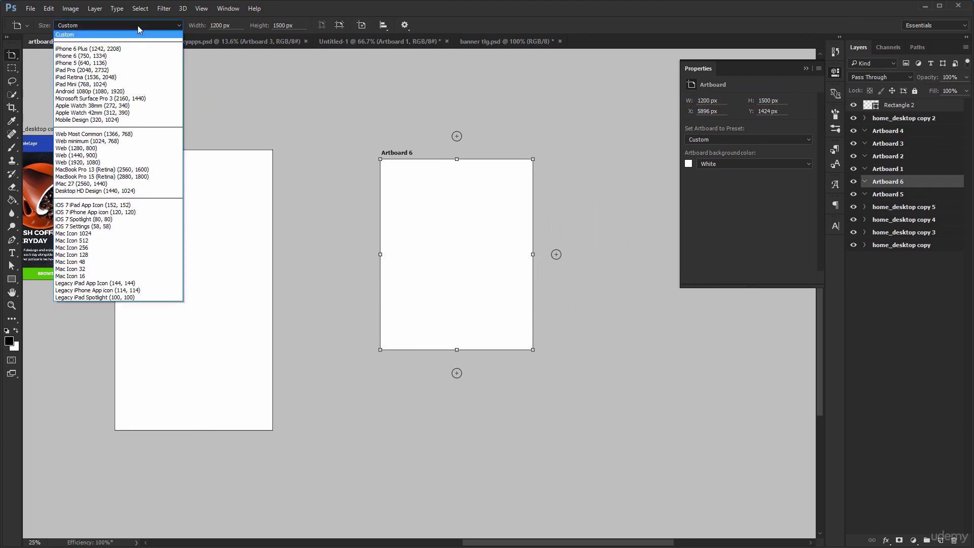
click(105, 48)
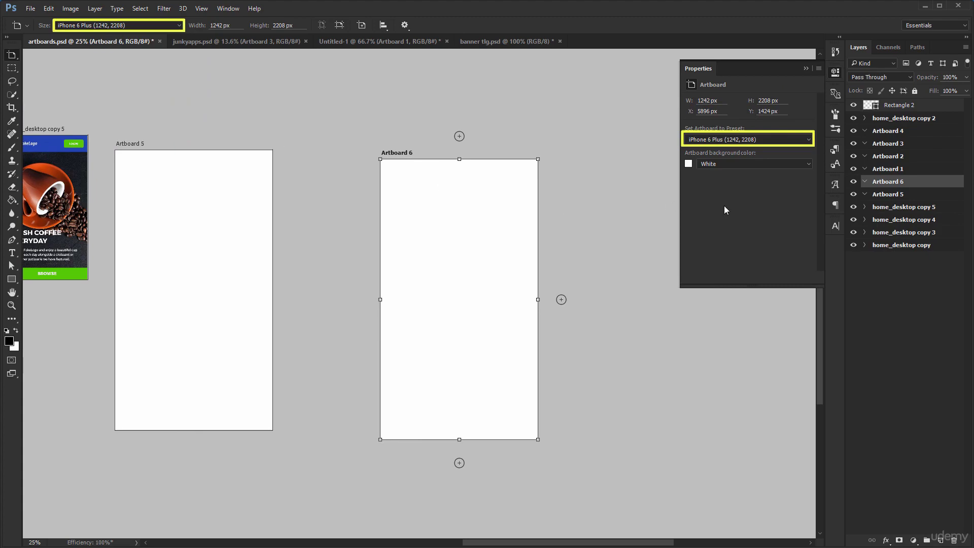
click(770, 140)
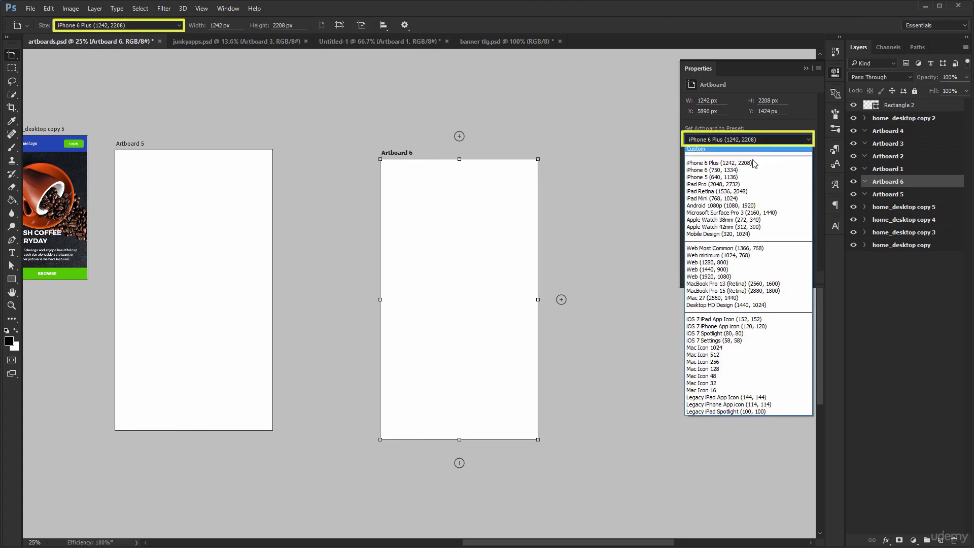
click(732, 164)
click(732, 139)
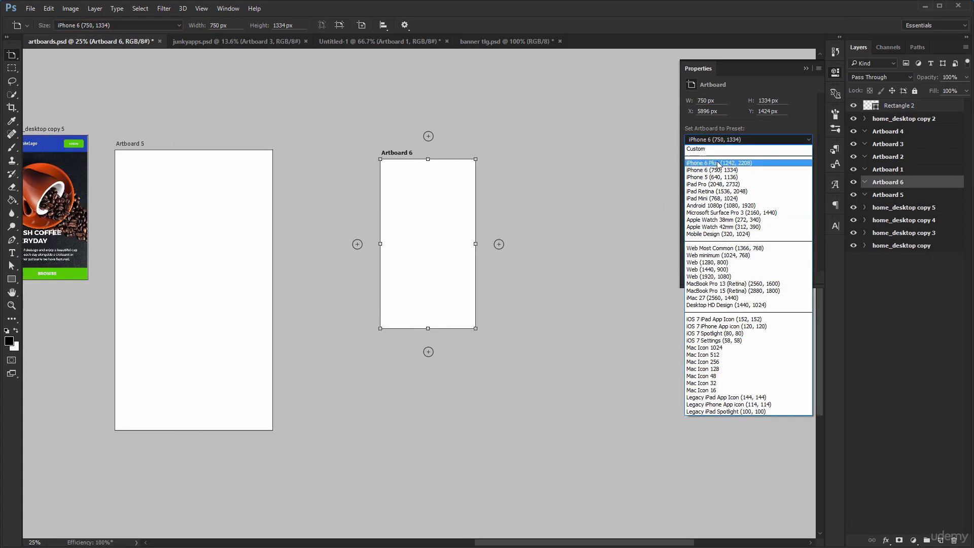
click(717, 164)
drag(425, 240, 507, 229)
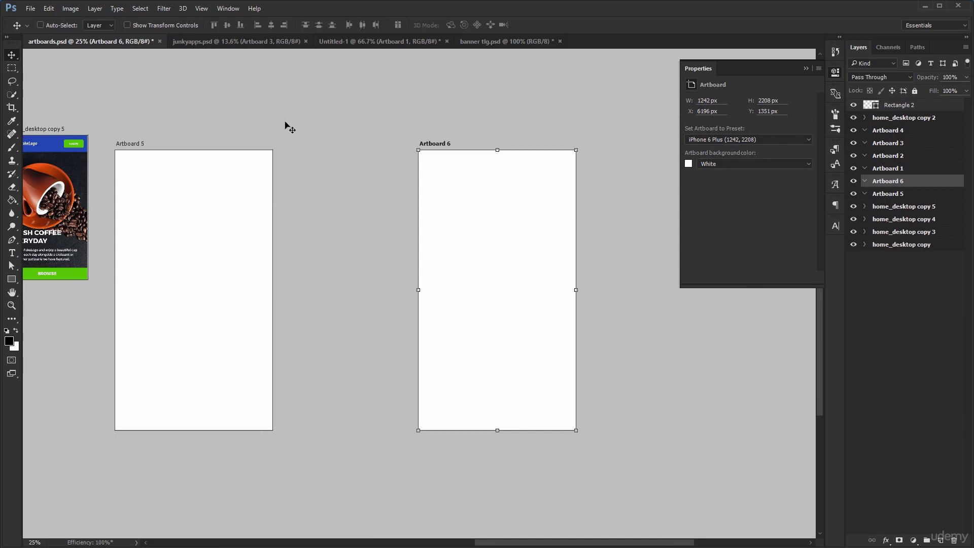
Step: Select Artboard 5, switch to the Move Tool and select the coffee image layer in home_desktop copy 5
click(131, 146)
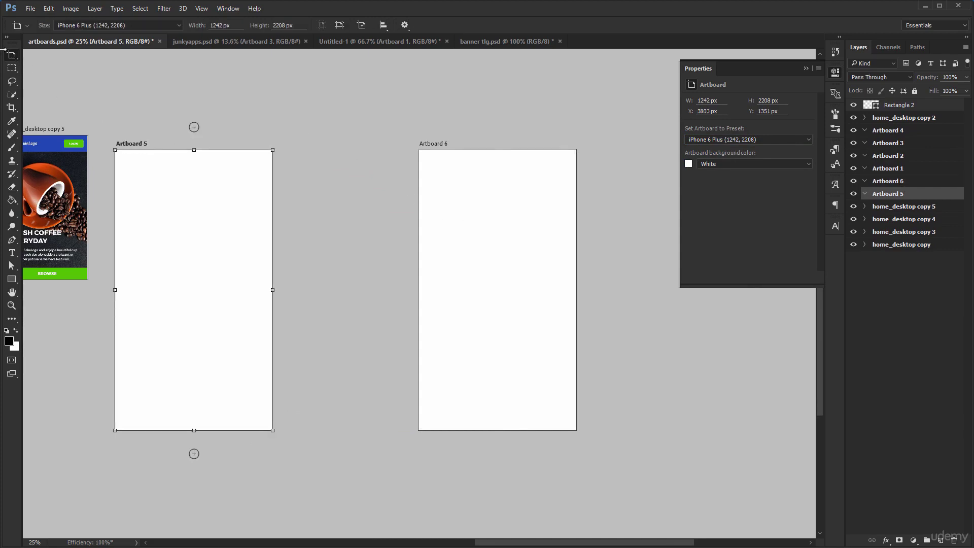
key(v)
ctrl+click(74, 179)
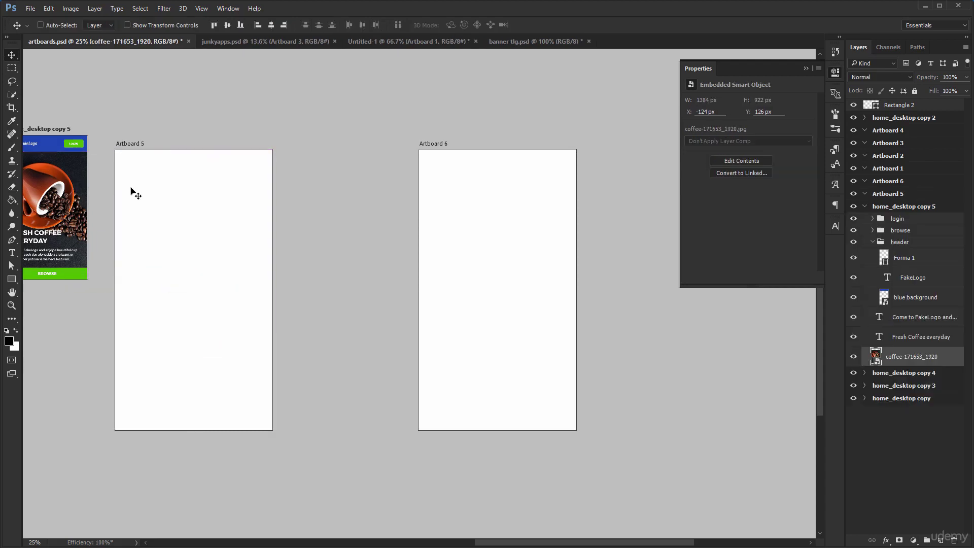
Step: Return to the Artboard Tool, reselect Artboard 5 and delete Artboard 6
key(shift+v)
click(137, 145)
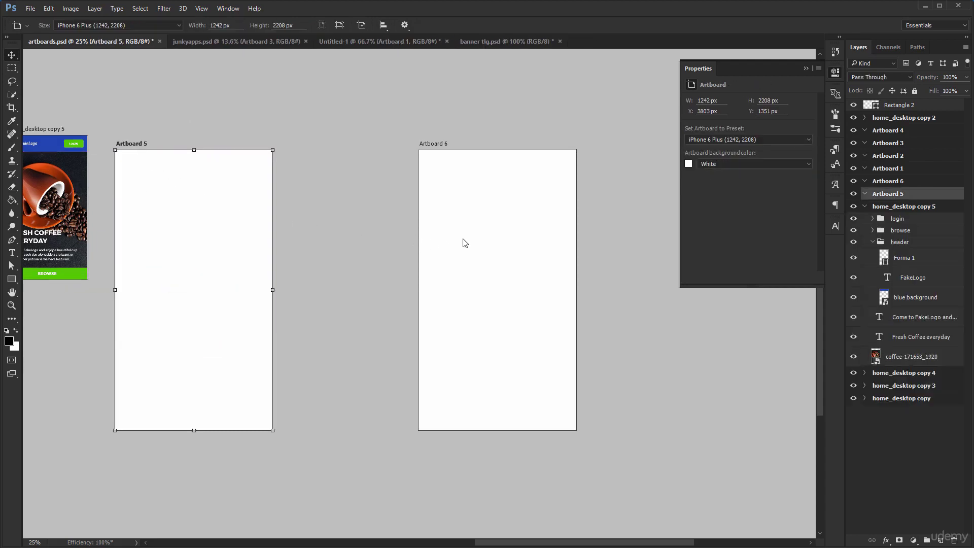
click(431, 146)
key(Delete)
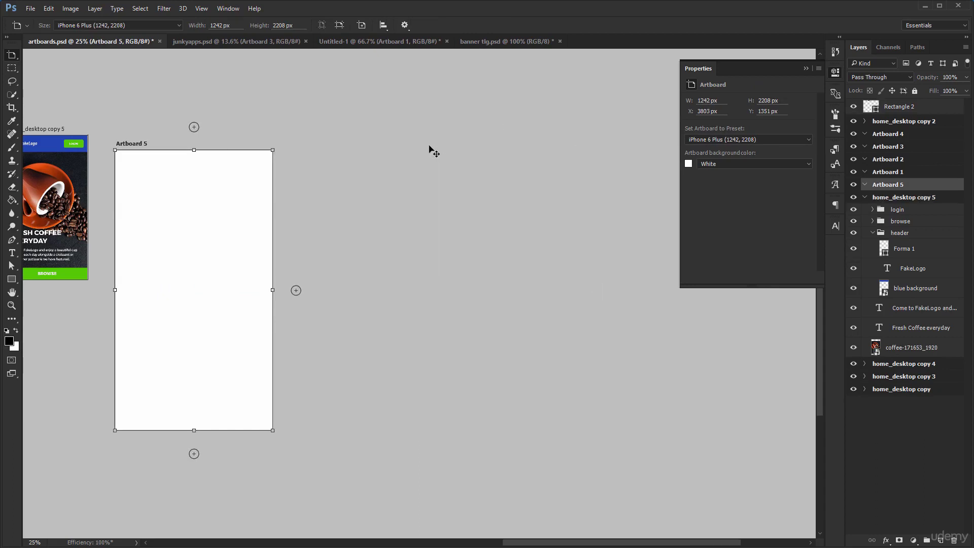
Step: Set the canvas color surrounding the artboards to Light Gray
drag(289, 166, 550, 207)
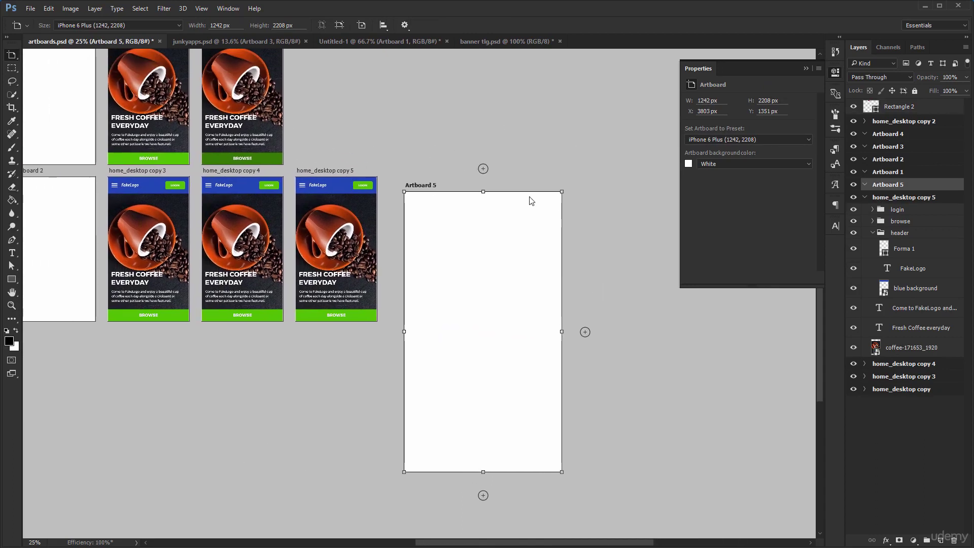
right_click(534, 124)
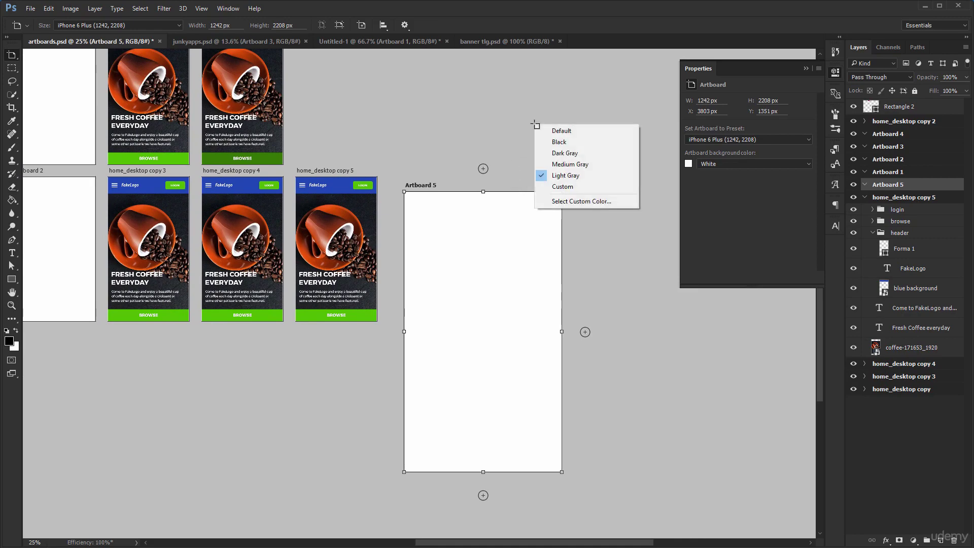
click(584, 174)
scroll(533, 132, up, 2)
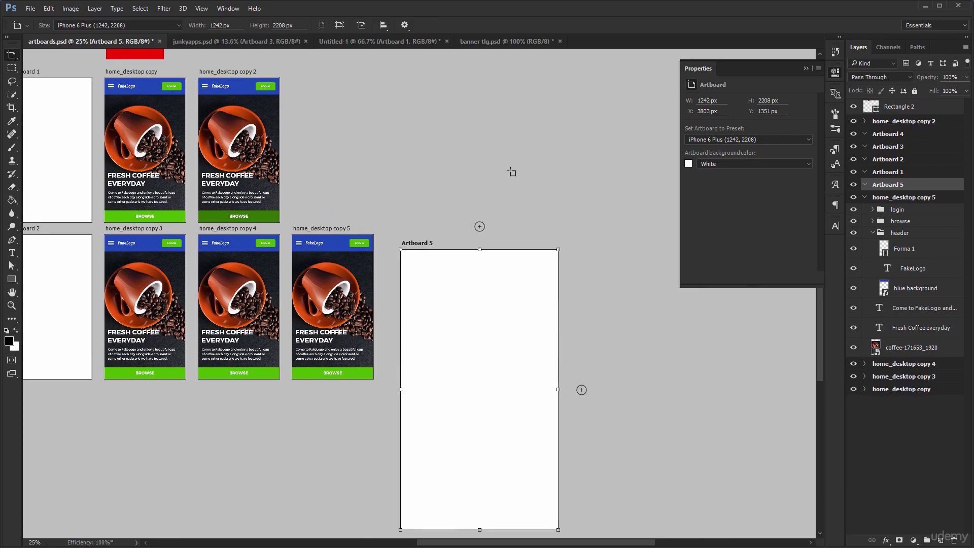
Step: Create a new 1920 by 1080 px document using the Custom document type
key(ctrl+n)
click(355, 238)
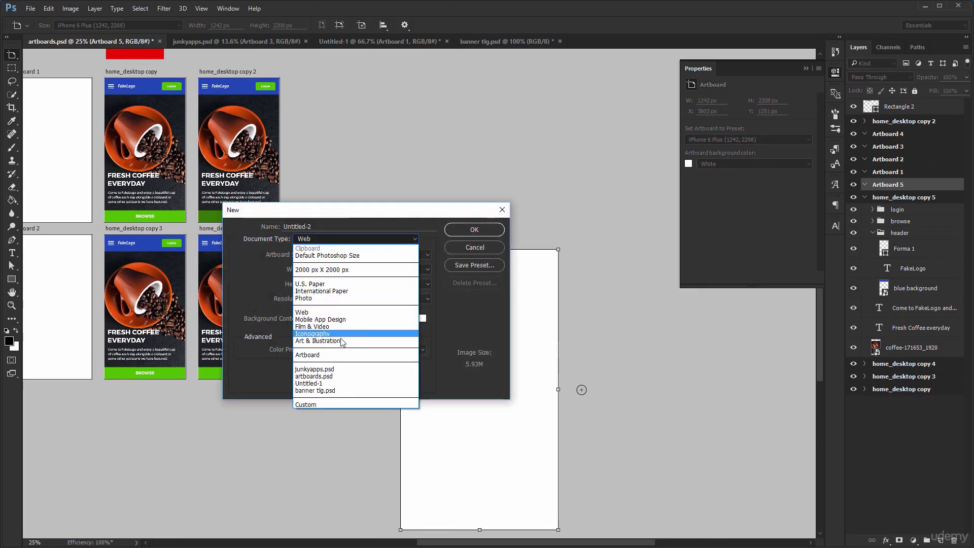
click(327, 400)
click(460, 228)
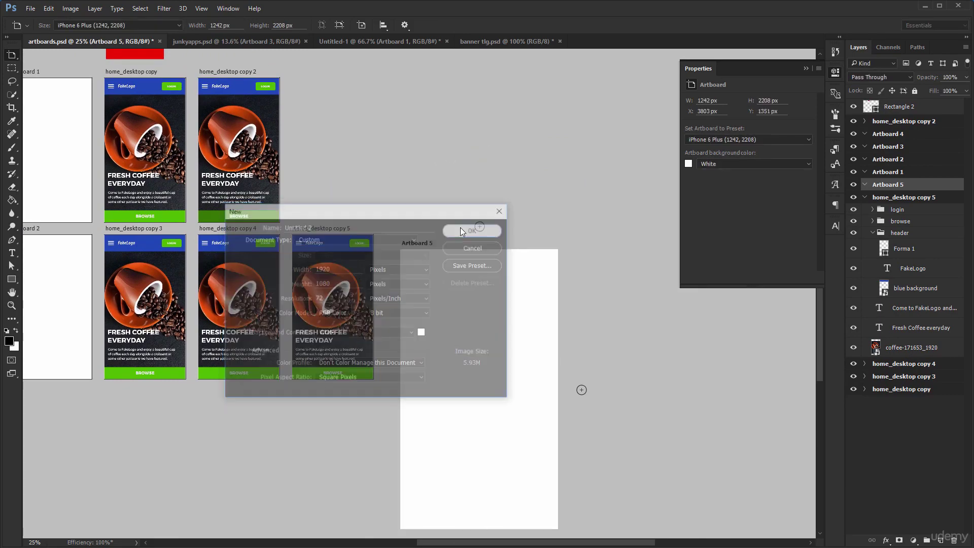
Step: Check the canvas color choices in Untitled-2, compare its surround with Untitled-1, and return to artboards.psd
right_click(189, 77)
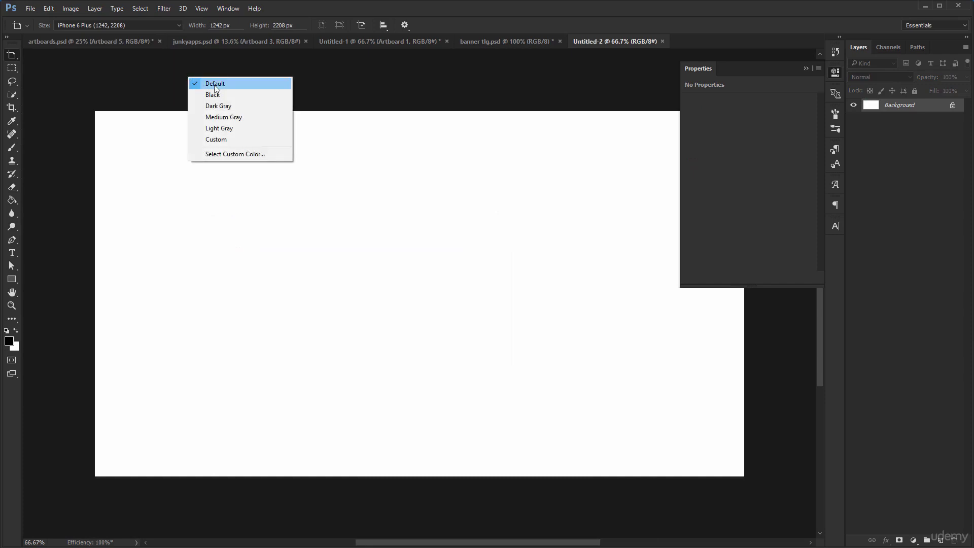
click(509, 45)
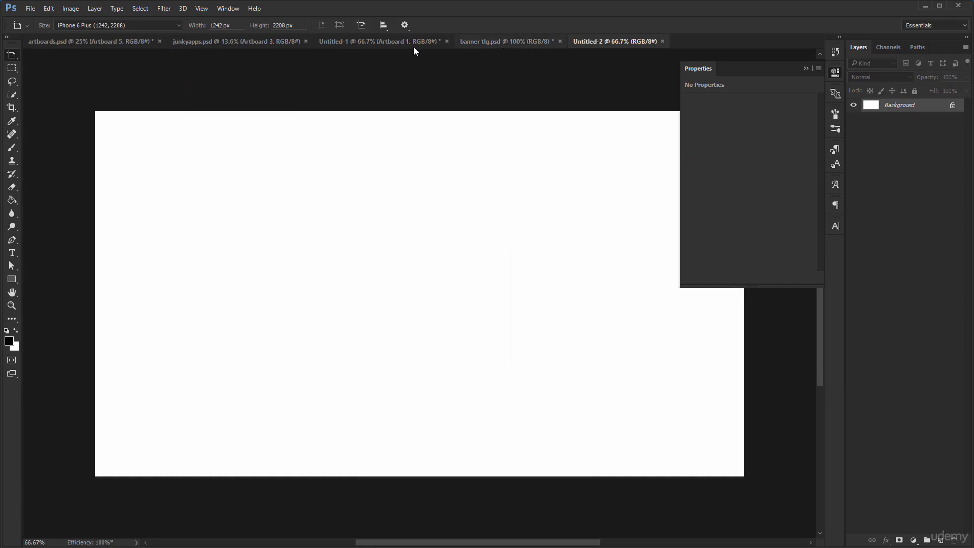
click(397, 44)
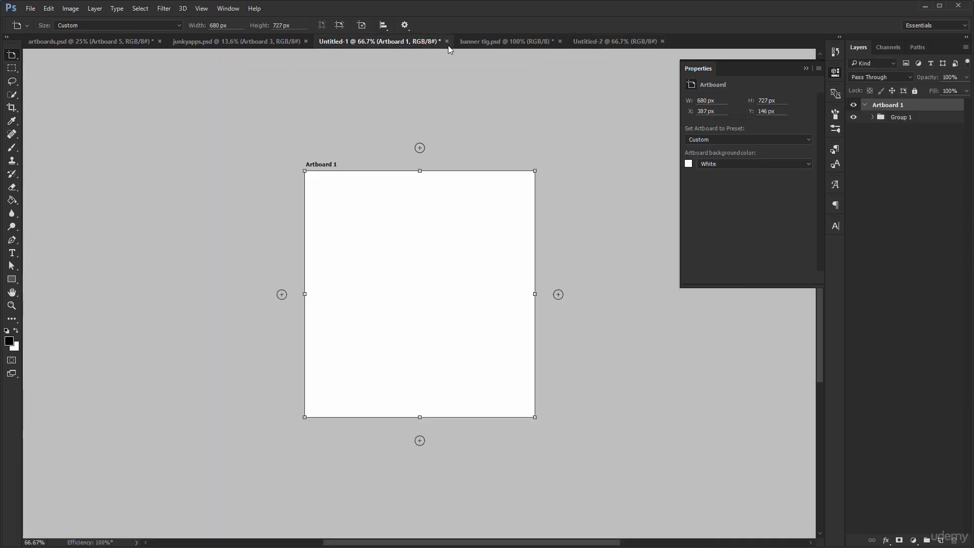
click(604, 44)
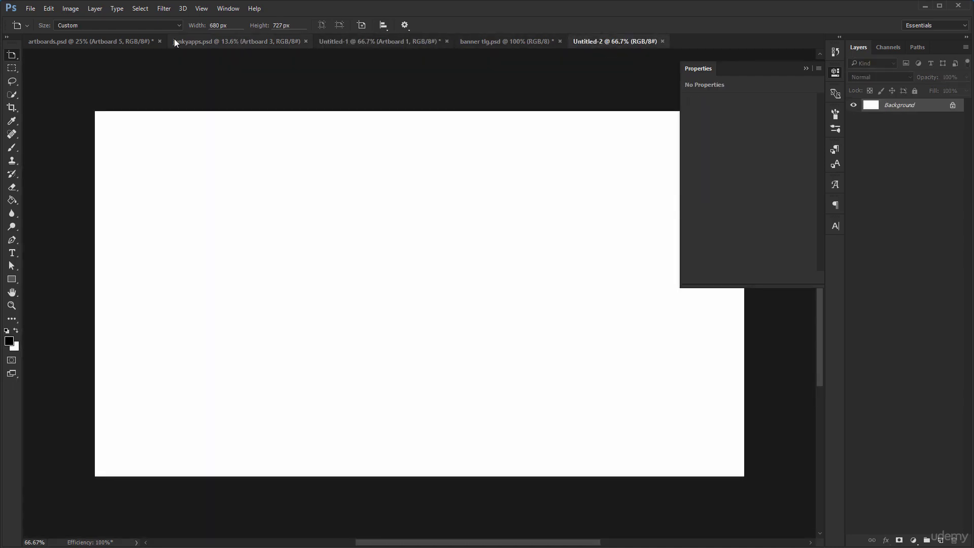
click(124, 39)
Step: Select the home_desktop copy 2 artboard and switch it to landscape orientation
drag(274, 170, 428, 276)
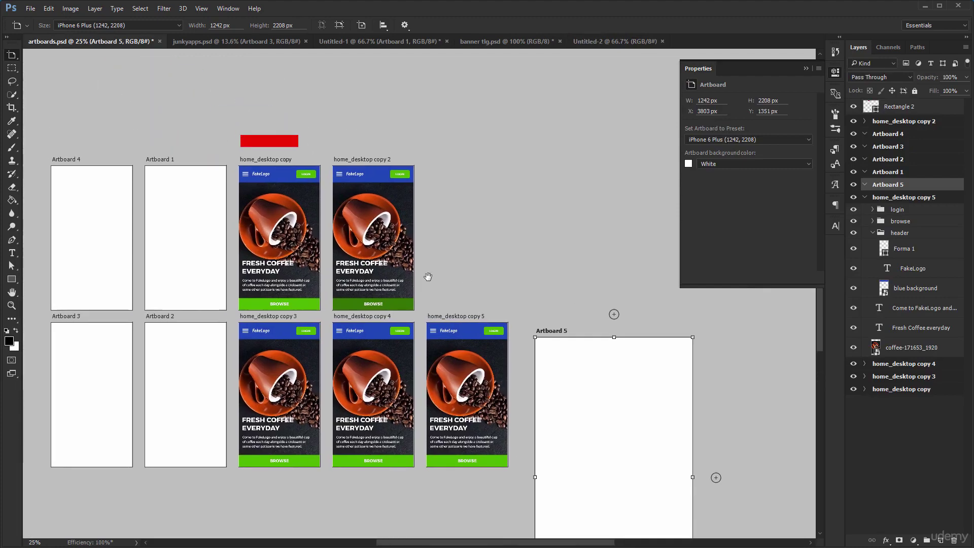
key(v)
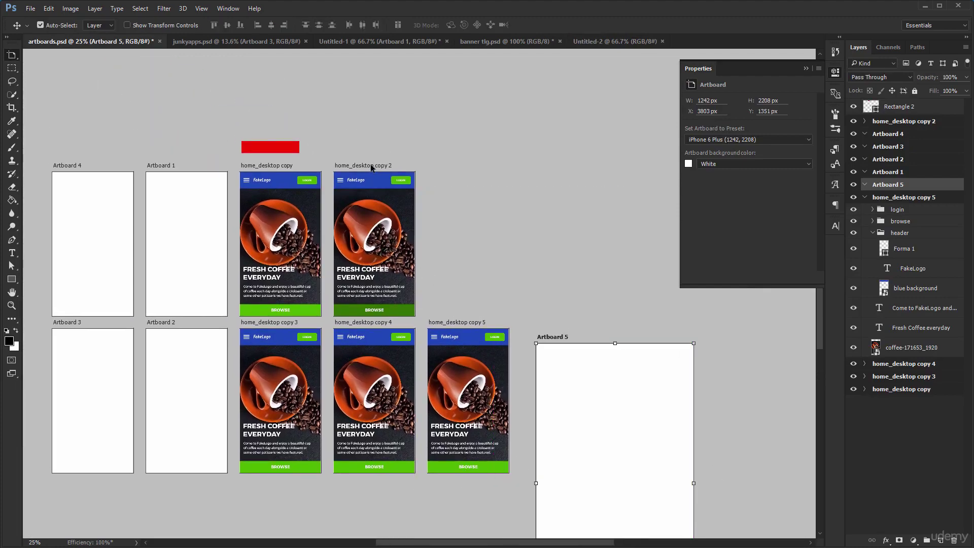
click(370, 167)
key(shift+v)
click(340, 25)
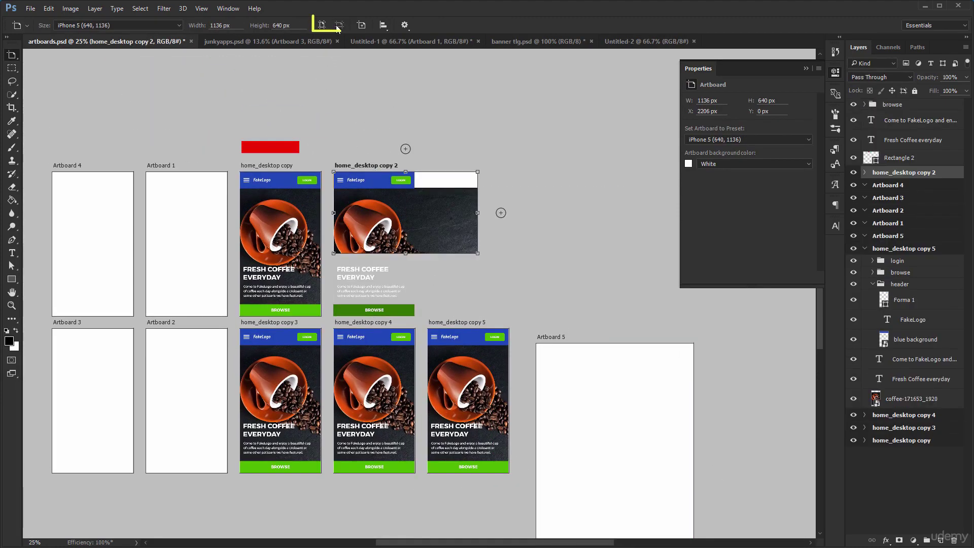
key(ctrl+1)
drag(361, 219, 365, 264)
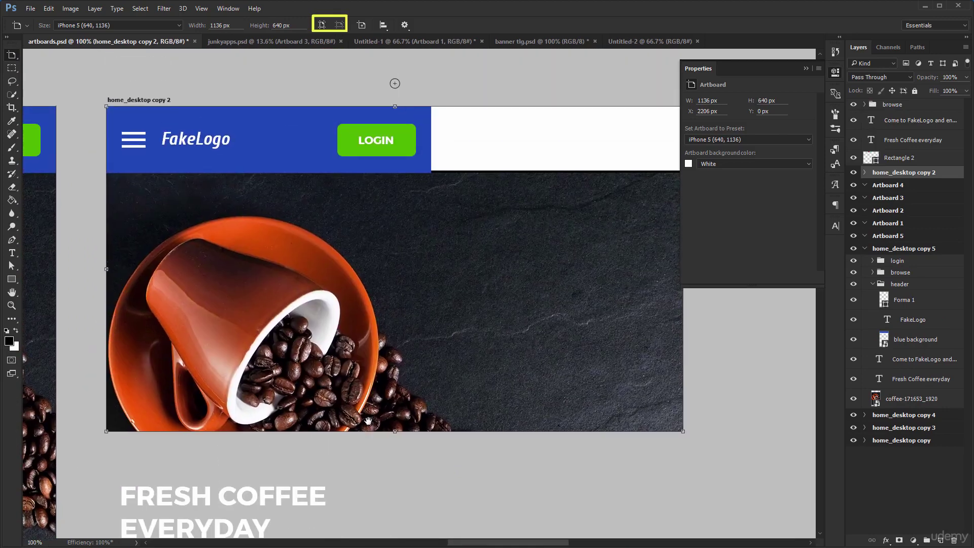
Step: Switch home_desktop copy 2 to portrait, to landscape again, and back to portrait
click(322, 25)
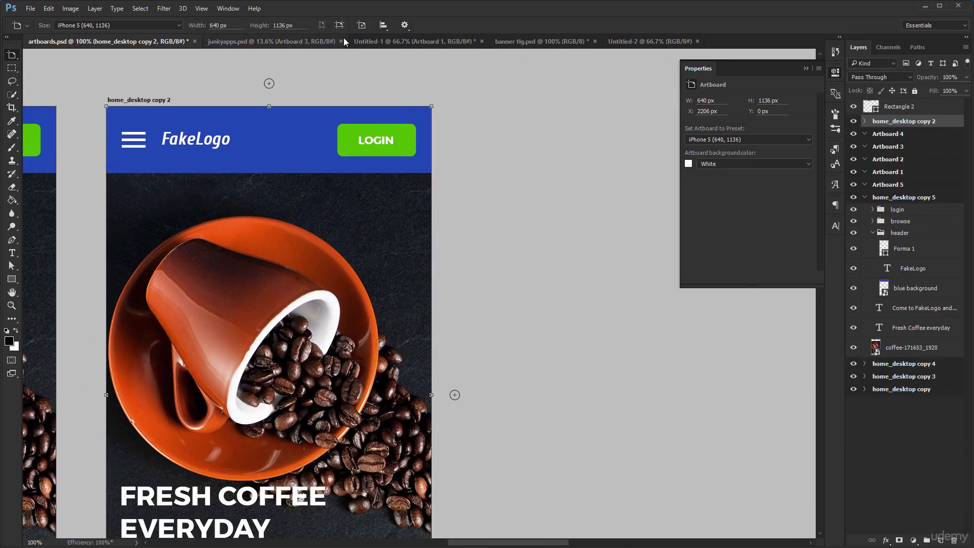
click(337, 27)
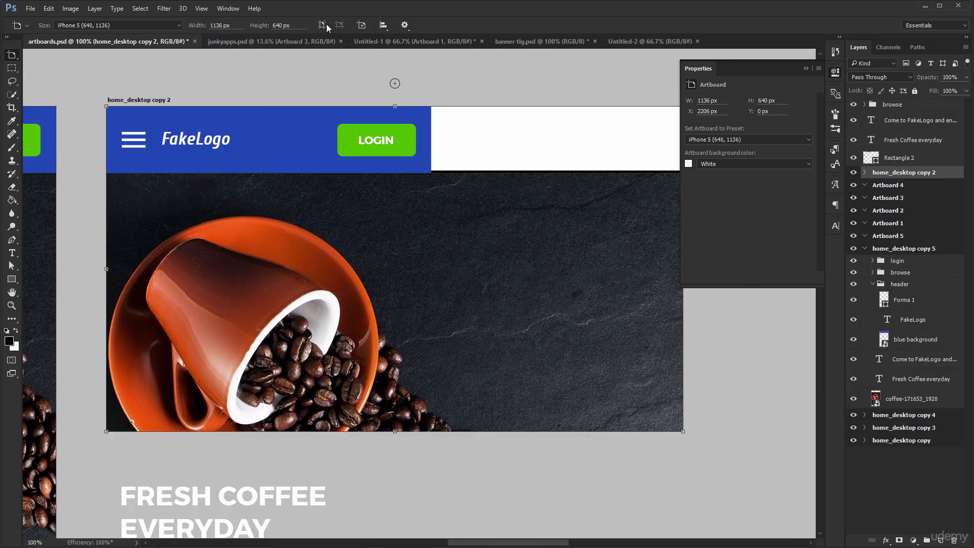
click(324, 25)
Step: Move home_desktop copy 4 slightly down, select it with home_desktop copy 3 and copy 5, and align their top edges
alt+click(352, 361)
alt+click(352, 360)
alt+click(351, 361)
drag(305, 458, 300, 264)
shift+click(188, 242)
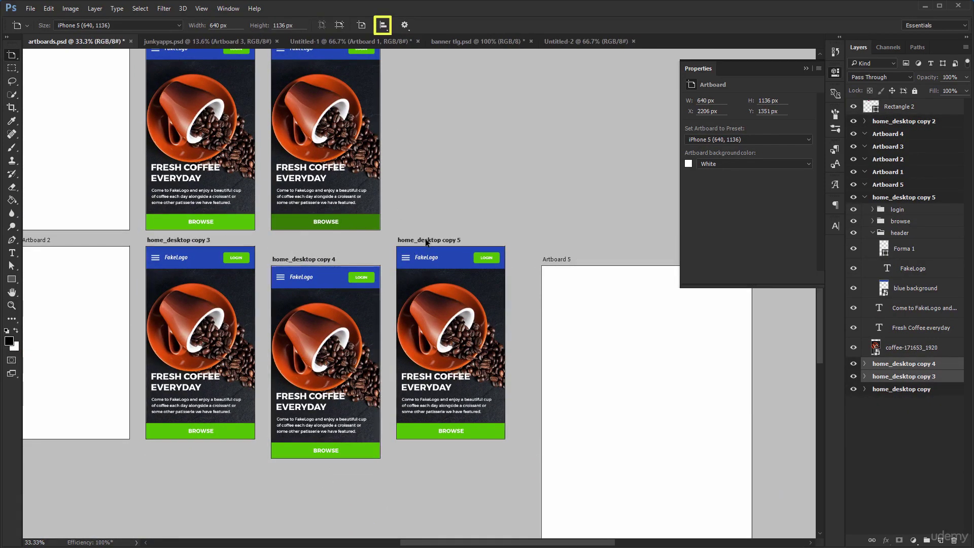
shift+click(426, 241)
click(383, 25)
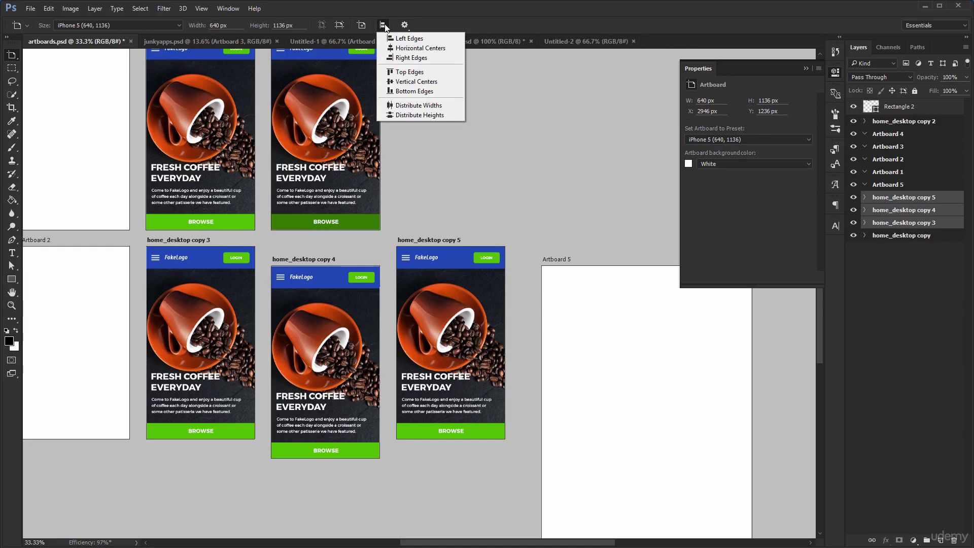
click(407, 71)
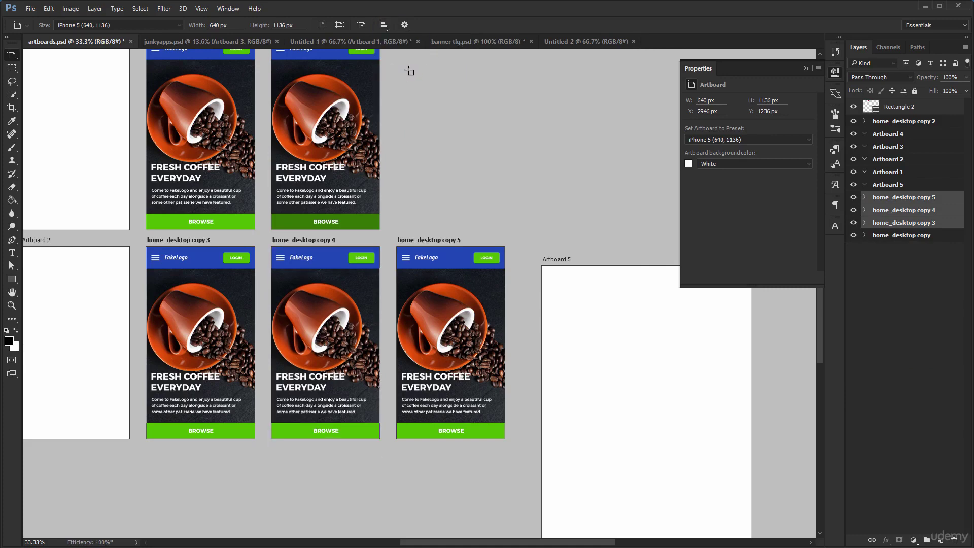
Step: Align the btn layer of home_desktop copy 5 to the artboard's left, right and top edges in turn
click(384, 25)
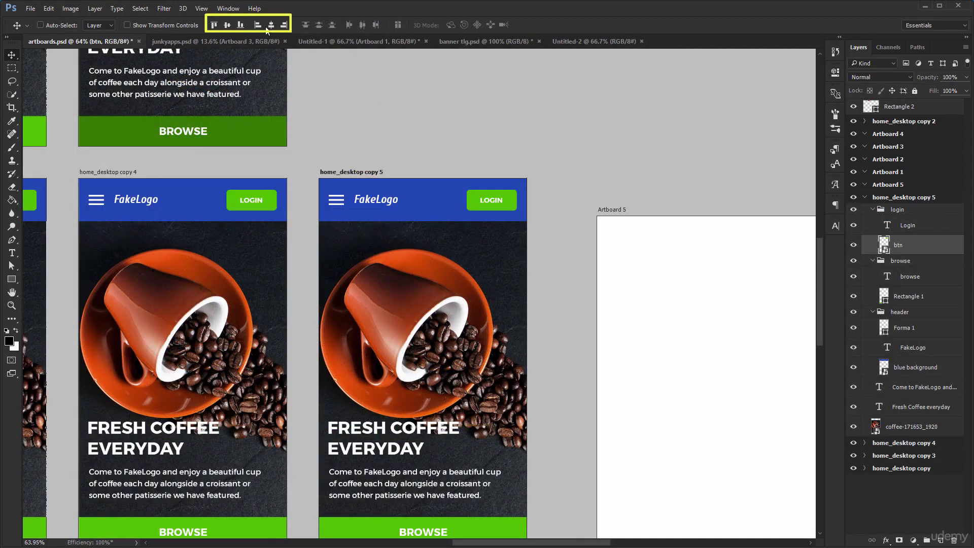
click(258, 26)
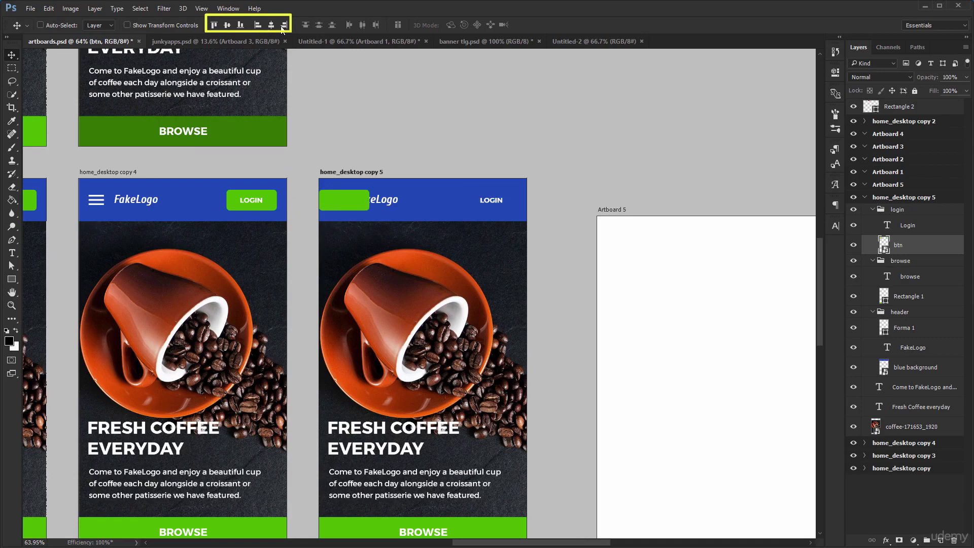
click(282, 28)
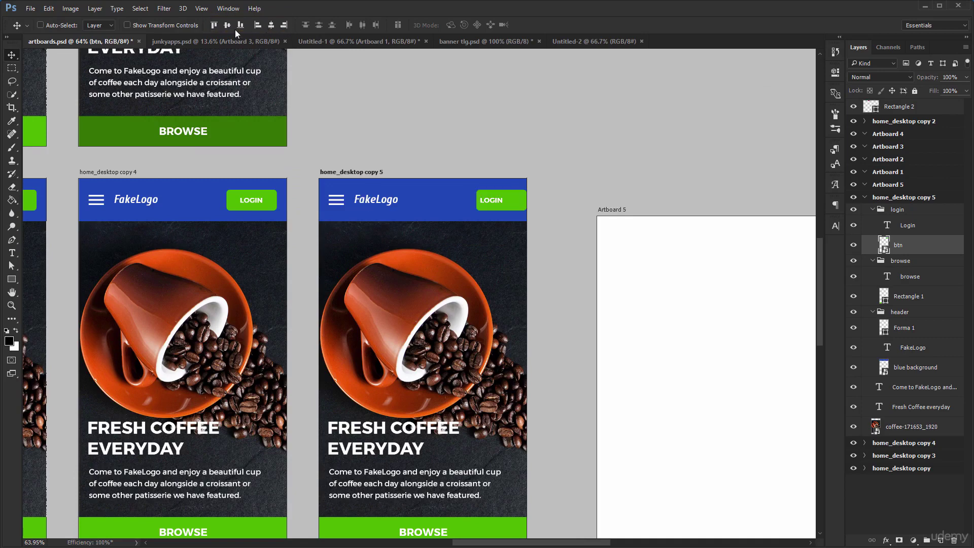
click(209, 25)
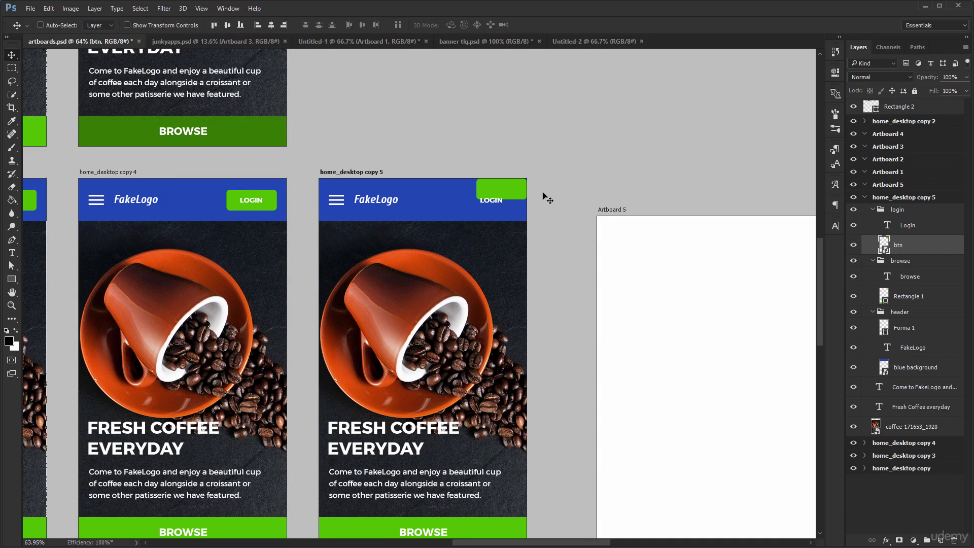
drag(537, 201, 527, 212)
Step: Collapse all artboards in the layer list, filter the layers by Artboard, and expand home_desktop copy 5
ctrl+click(866, 199)
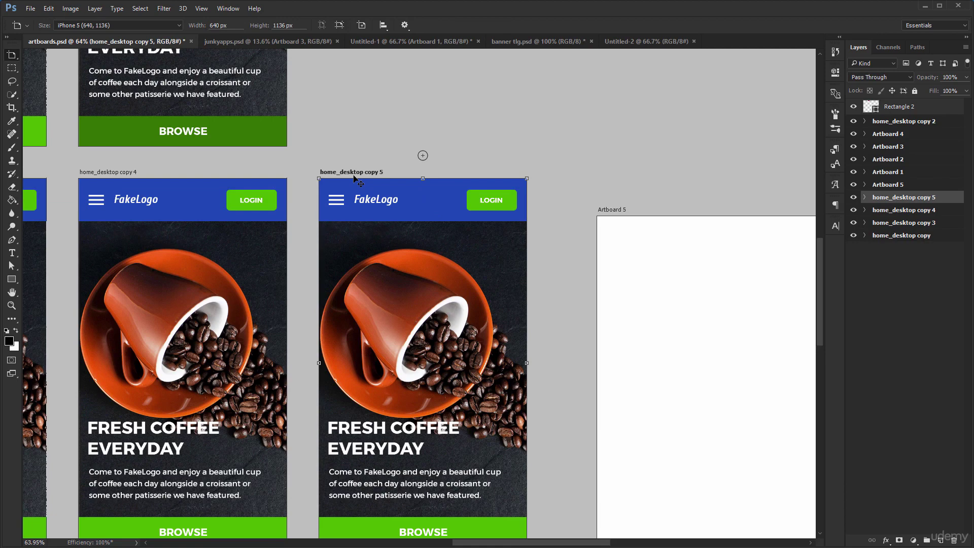
click(870, 65)
click(865, 130)
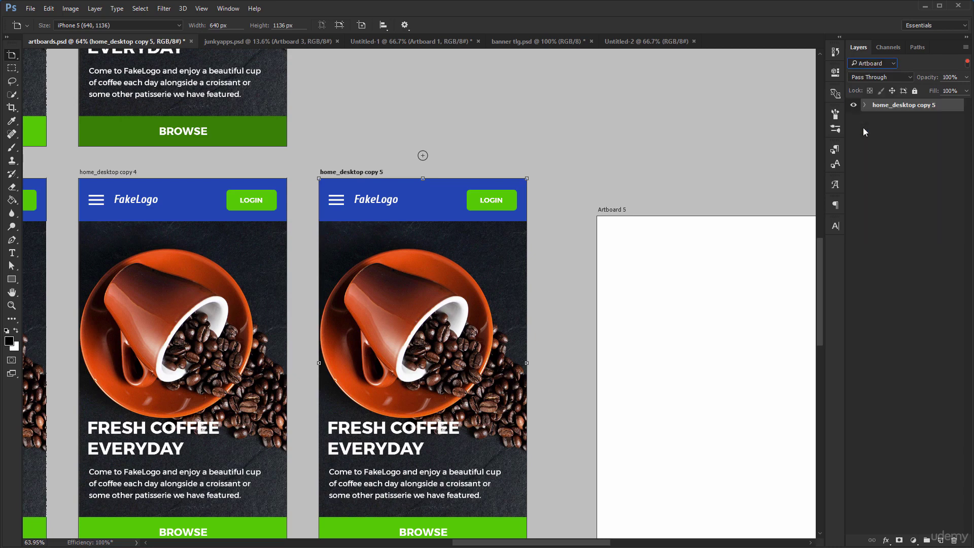
click(865, 105)
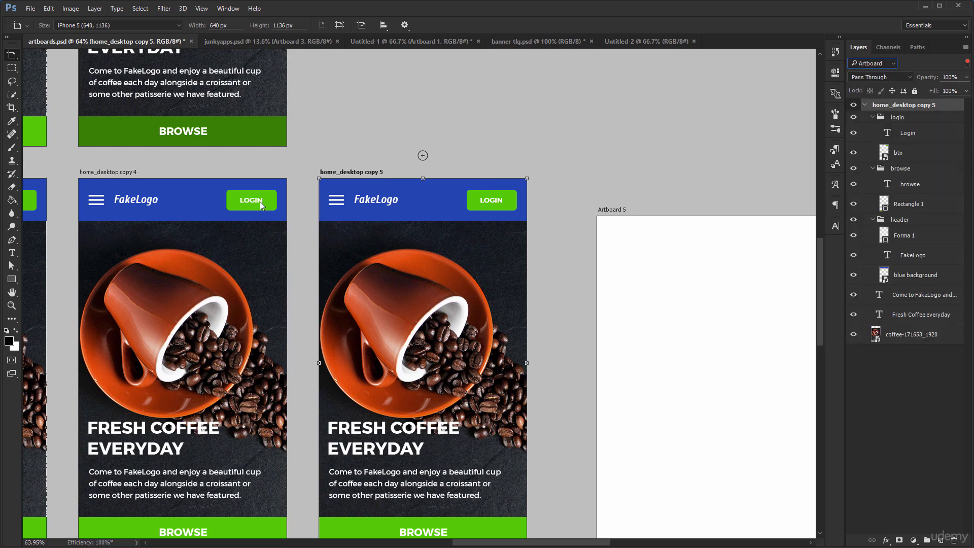
Step: With the Move Tool, select the FakeLogo text alternately in home_desktop copy 4 and copy 5 to compare the filtered layers
key(v)
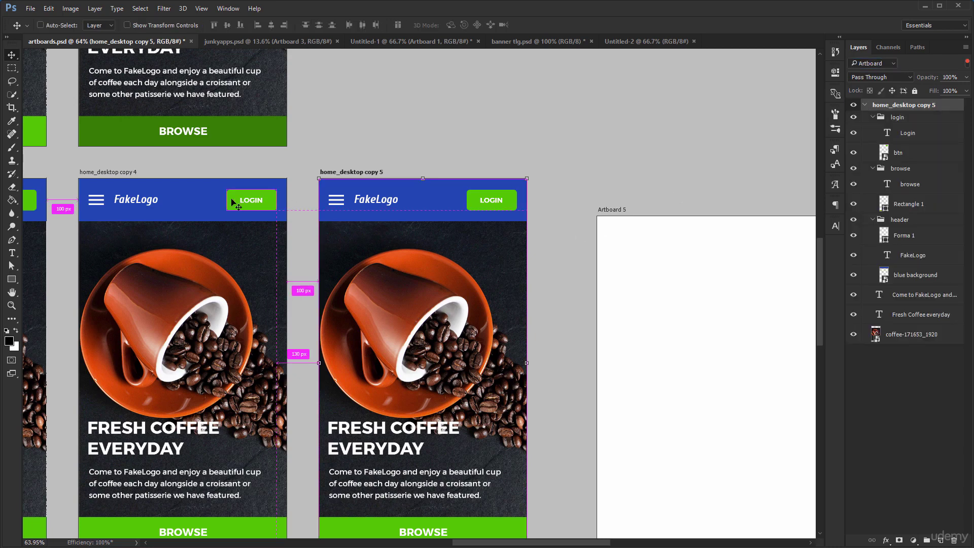
ctrl+click(150, 200)
ctrl+click(379, 201)
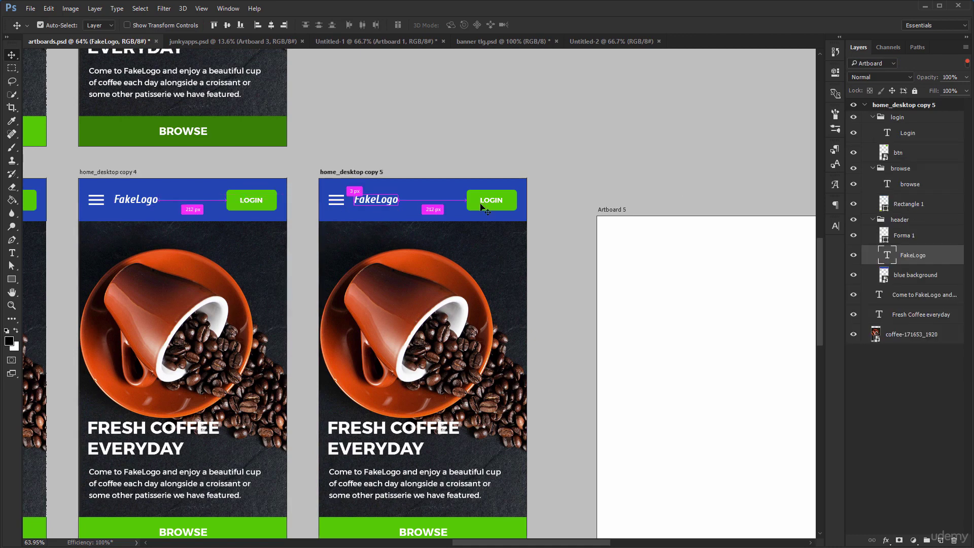
ctrl+click(189, 198)
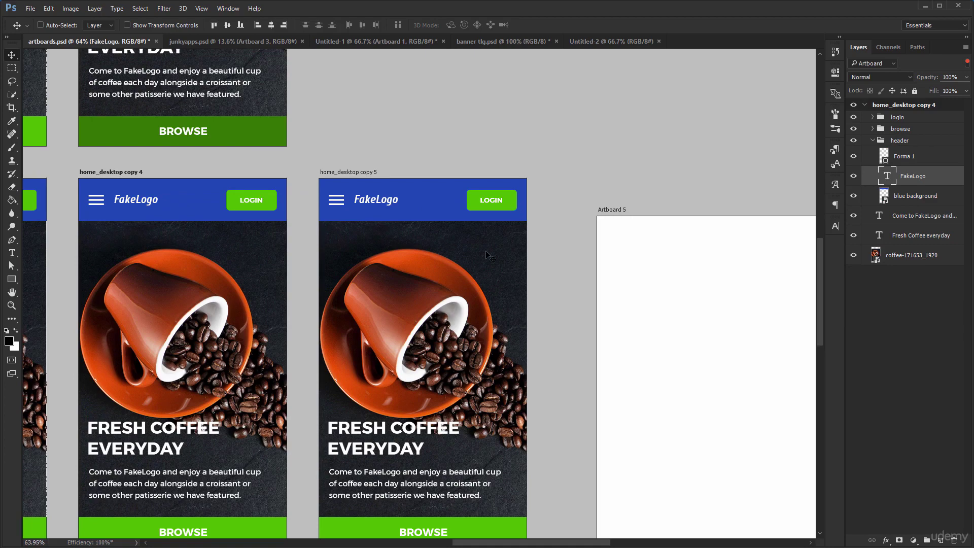
ctrl+click(435, 209)
key(ctrl+t)
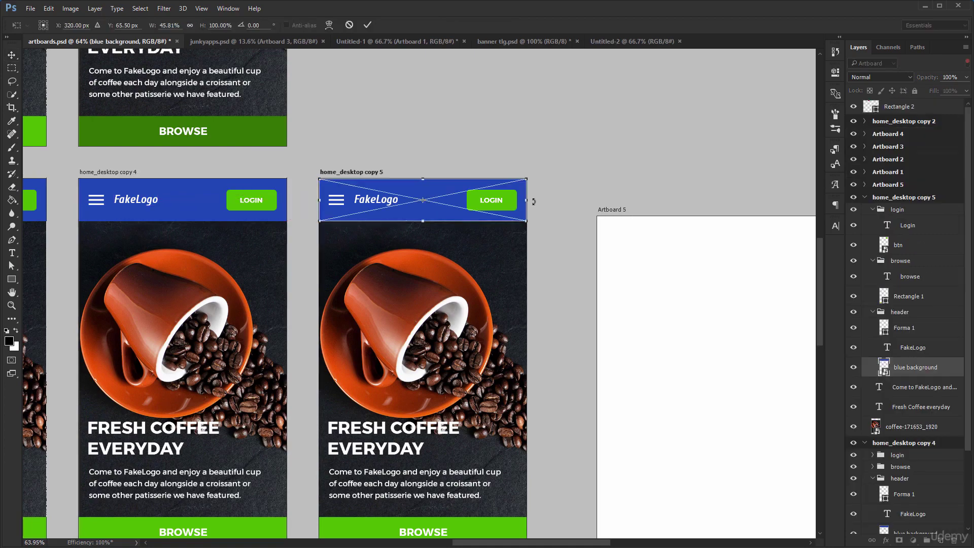
key(Escape)
Step: Draw a rectangle about 947 by 129 px across home_desktop copy 5 just below its header and fill it with red
key(u)
drag(292, 237, 597, 278)
key(v)
double_click(883, 275)
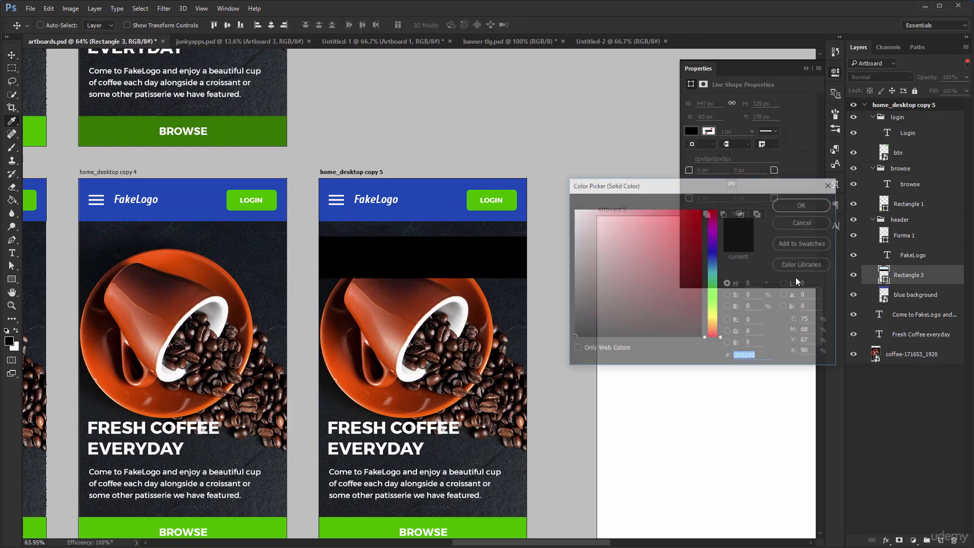
click(691, 212)
click(804, 205)
Step: Show the red rectangle's full transform bounds, move it onto the empty canvas above home_desktop copy 5, and collapse the Properties panel
key(ctrl+t)
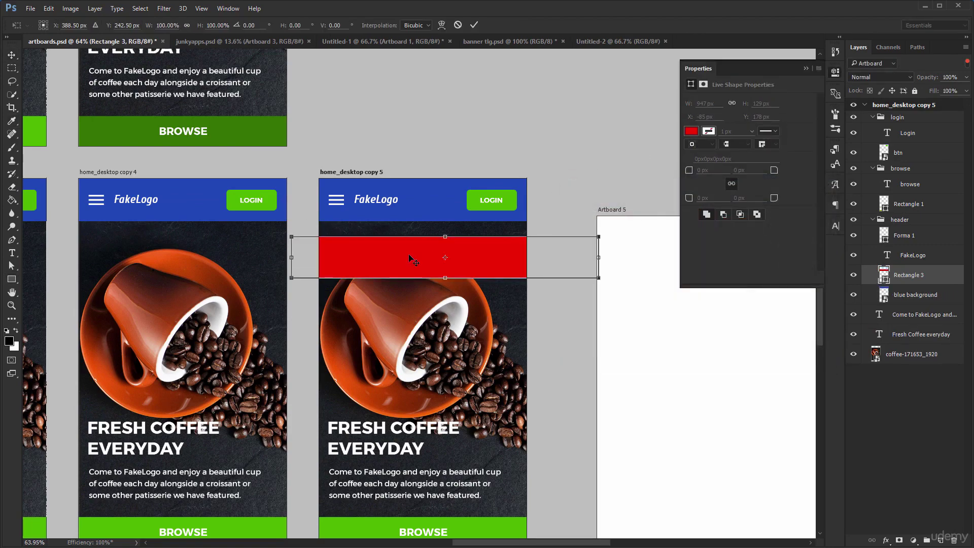
key(Return)
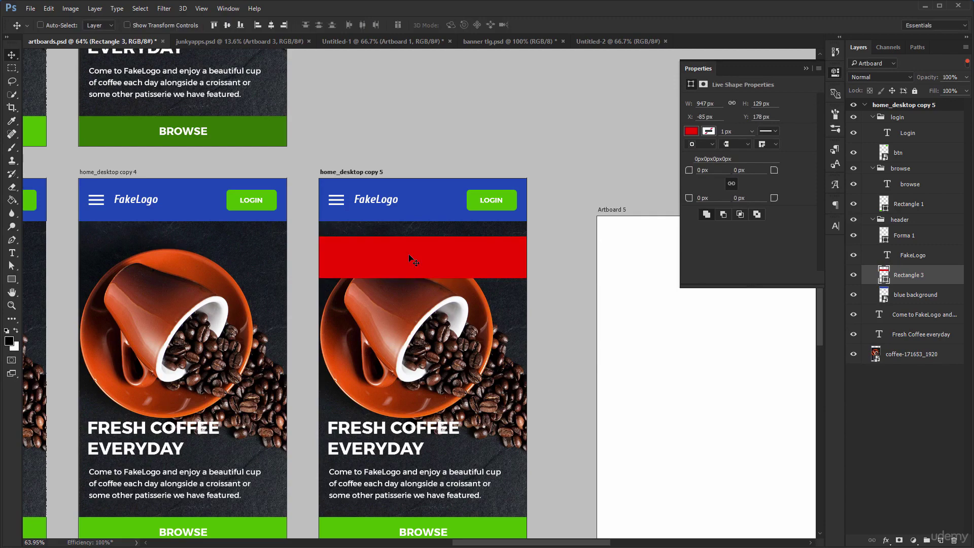
drag(410, 259, 452, 100)
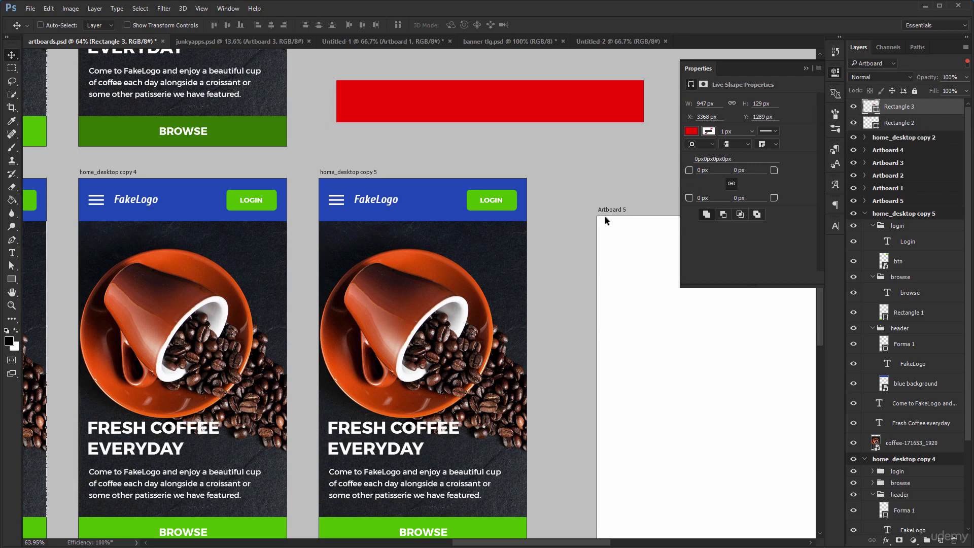
click(830, 76)
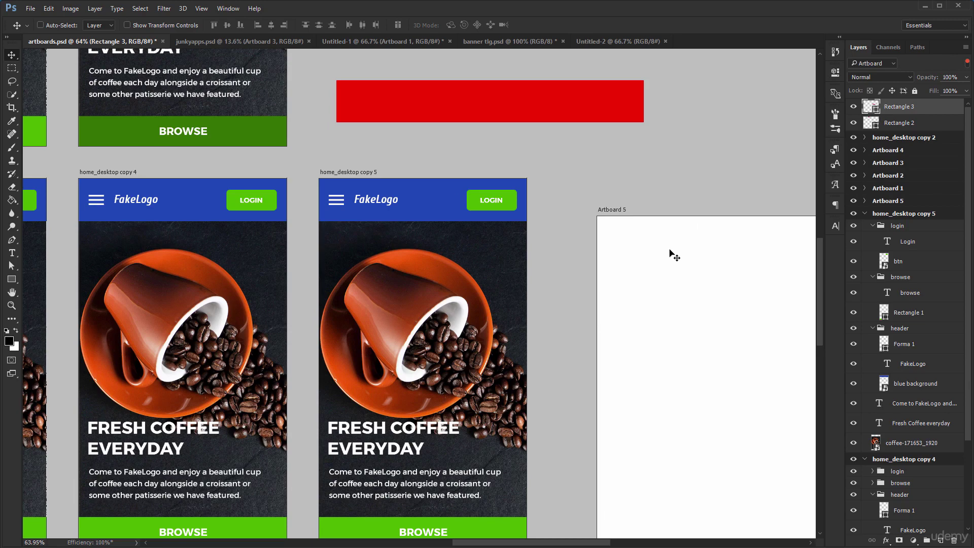
Step: Move Rectangle 3 back onto home_desktop copy 5, try moving it out above the artboard, and undo
drag(493, 104, 486, 251)
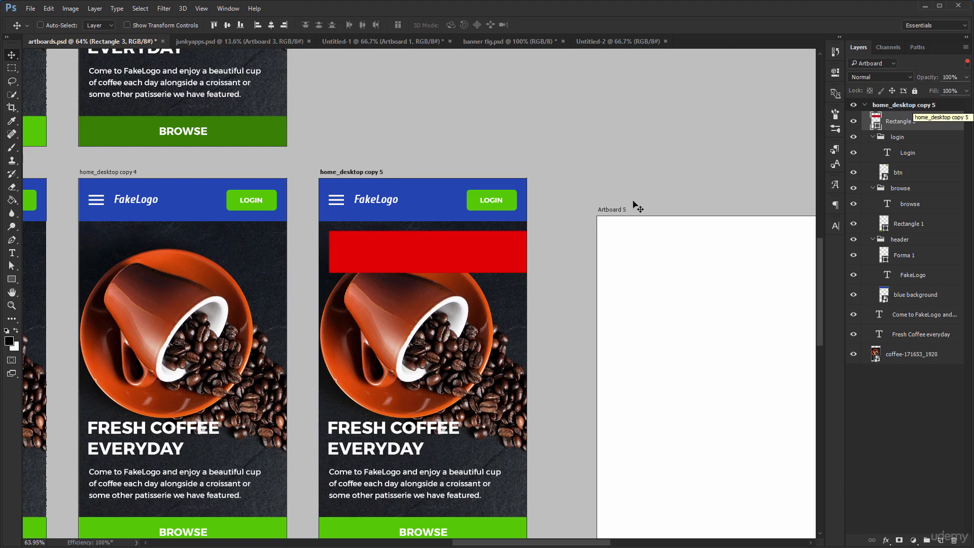
drag(531, 253, 546, 123)
key(ctrl+z)
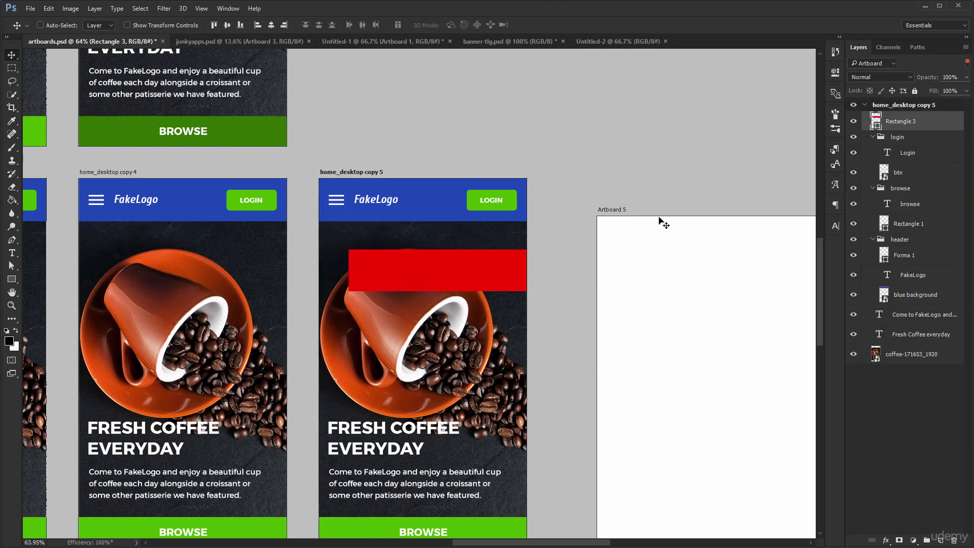
Step: Turn off layer filtering and move Rectangle 3 out of home_desktop copy 5 onto the canvas above it
click(879, 64)
click(879, 67)
click(966, 64)
drag(455, 233, 523, 101)
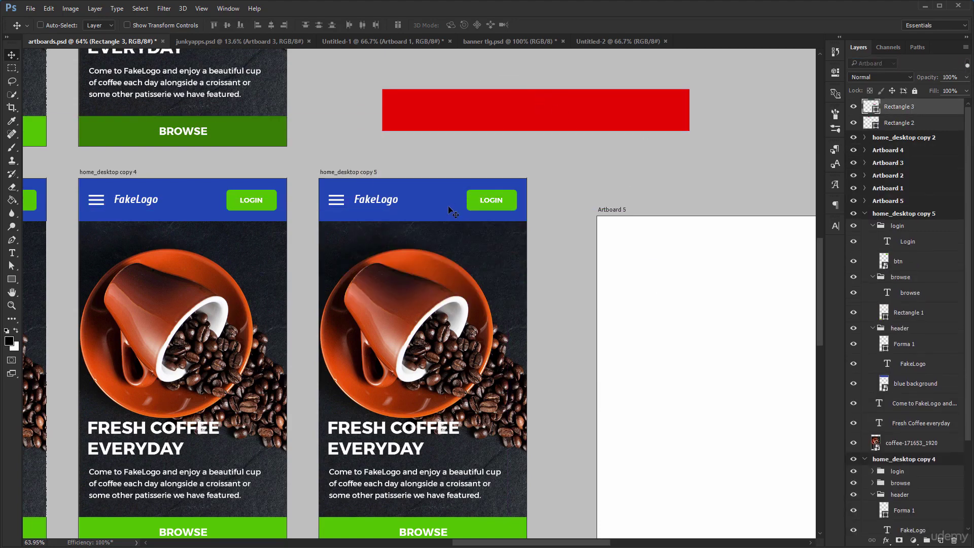
Step: Lock home_desktop copy 5 against auto-nesting, move Rectangle 4 over it, and nest that layer inside the artboard in the layer stack
click(361, 173)
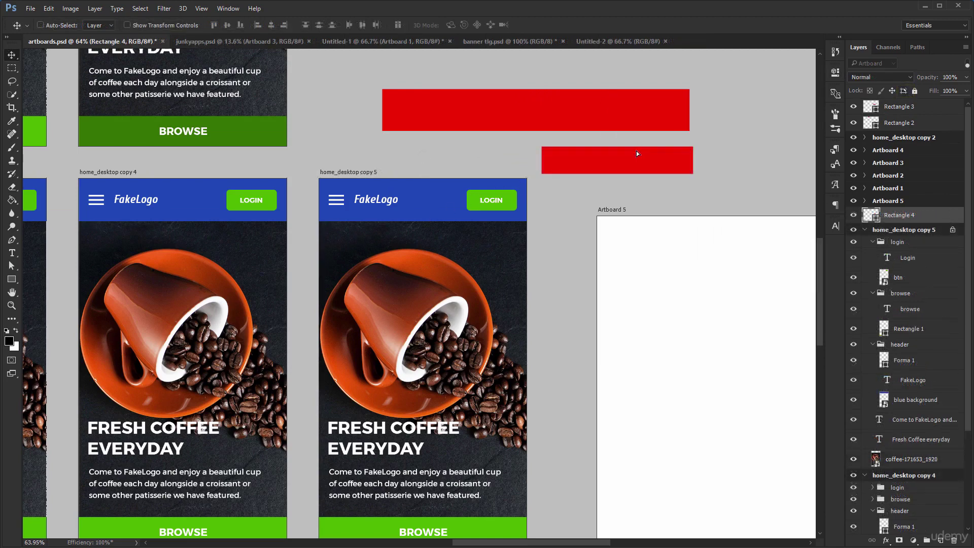
drag(637, 153, 449, 266)
drag(895, 216, 908, 236)
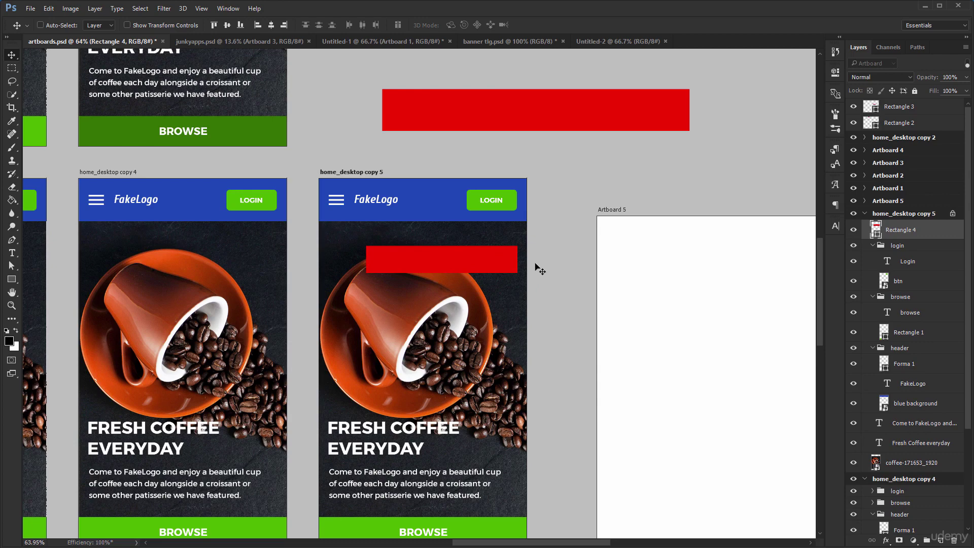
Step: Try moving Rectangle 4 beyond the edges of home_desktop copy 5 in several directions and undo the moves
drag(535, 267, 645, 204)
key(ctrl+z)
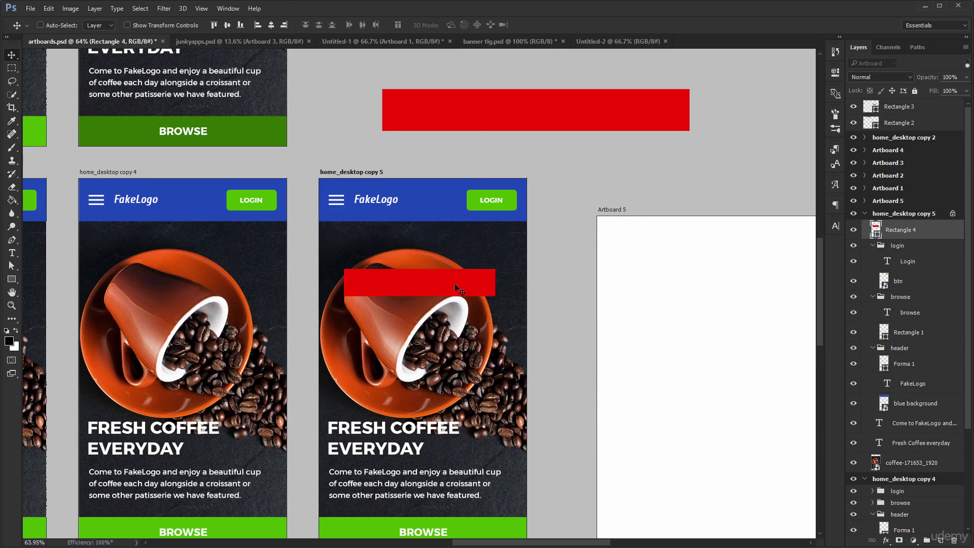
drag(455, 283, 355, 210)
key(ctrl+z)
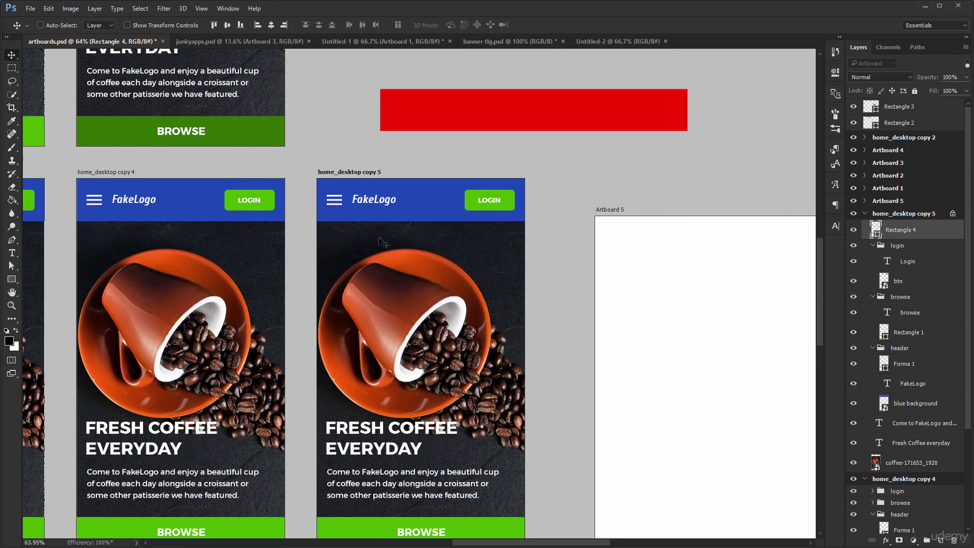
drag(274, 224, 590, 232)
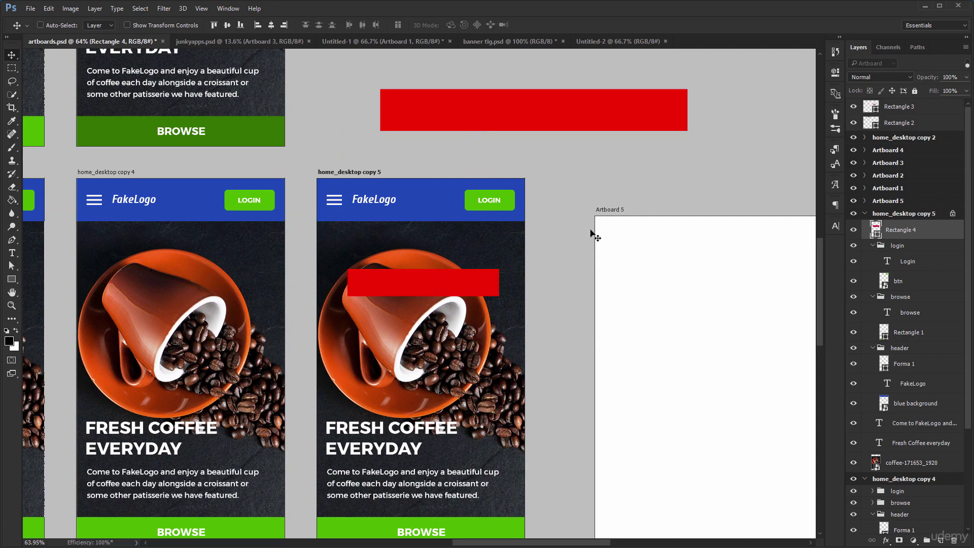
Step: Allow auto-nesting on home_desktop copy 5 again and, with rulers shown, add vertical artboard guides on both sides of it
click(896, 217)
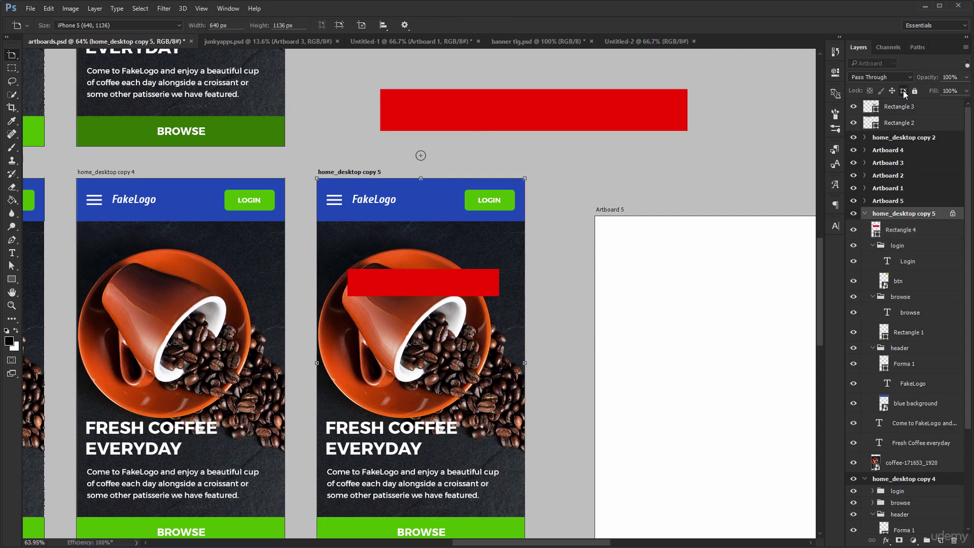
key(ctrl+r)
drag(364, 174, 515, 170)
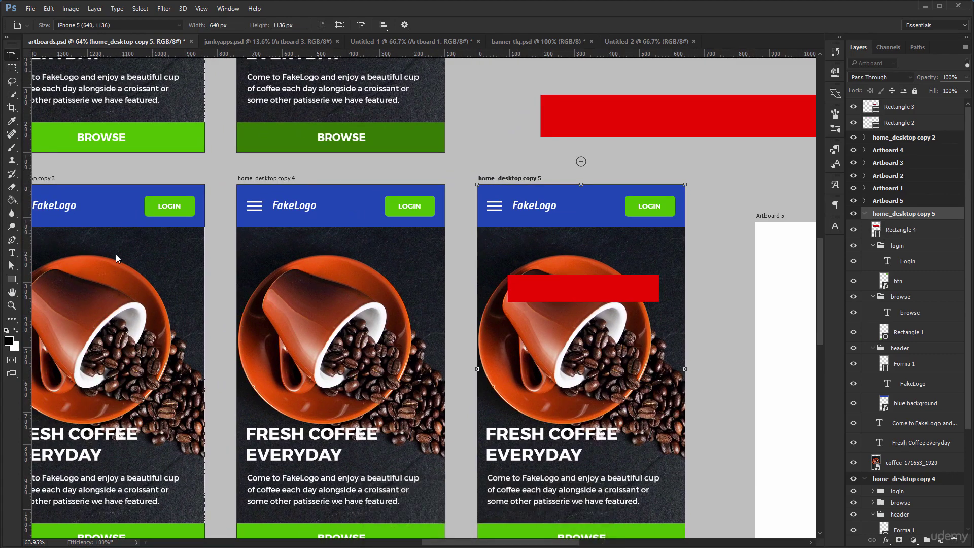
drag(25, 327, 237, 345)
drag(30, 339, 706, 327)
Step: Move home_desktop copy 5 onto the empty canvas above and to the right of Artboard 5
alt+click(620, 314)
alt+click(620, 314)
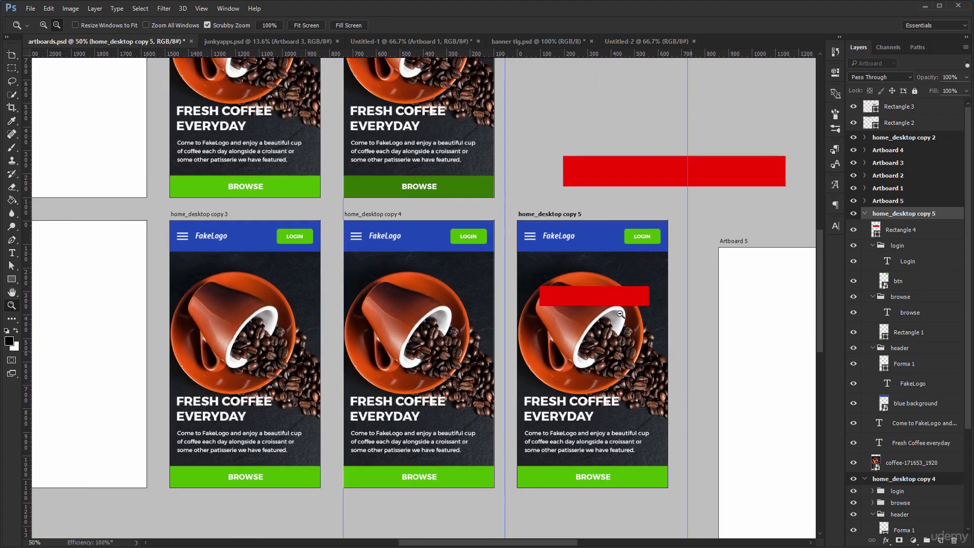
key(v)
drag(601, 275, 398, 226)
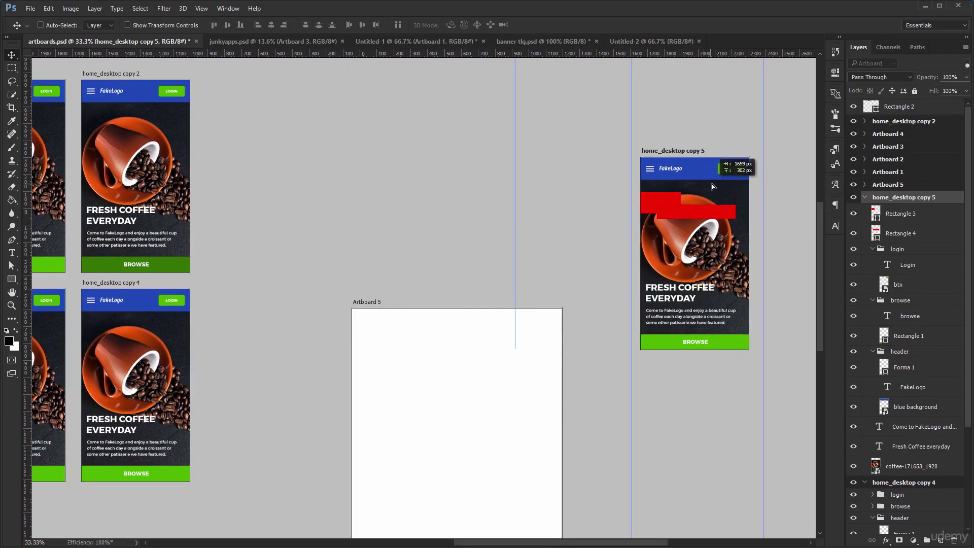
drag(711, 184, 686, 145)
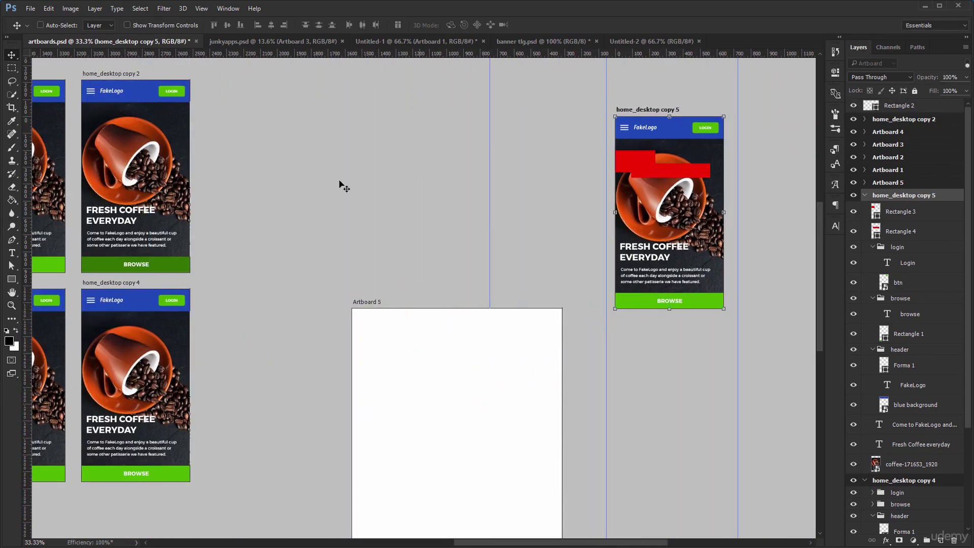
Step: Move home_desktop copy 2 rightward into the open canvas between home_desktop copy and home_desktop copy 5
click(122, 74)
key(shift+v)
drag(119, 73, 364, 132)
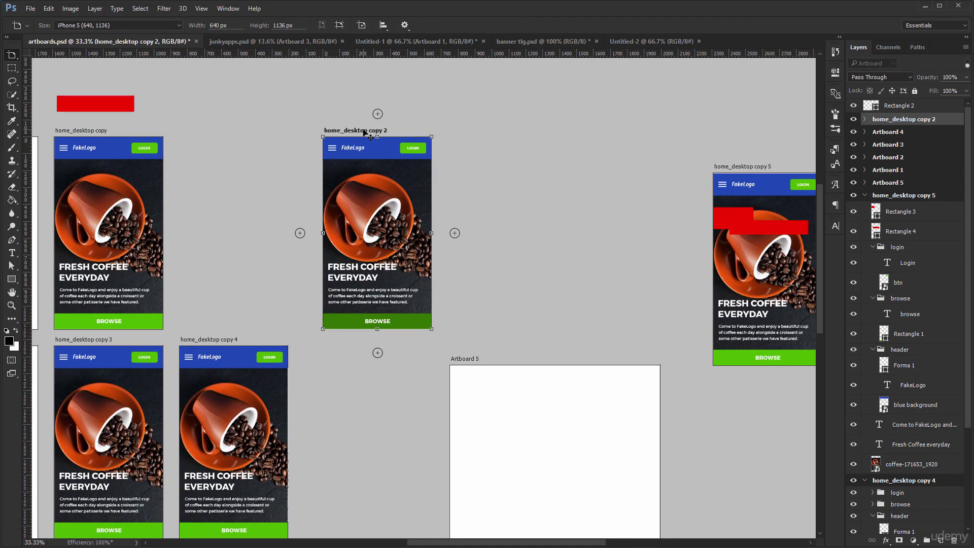
Step: In the guide preferences, show inactive artboard guides and set their color to Green
key(ctrl+k)
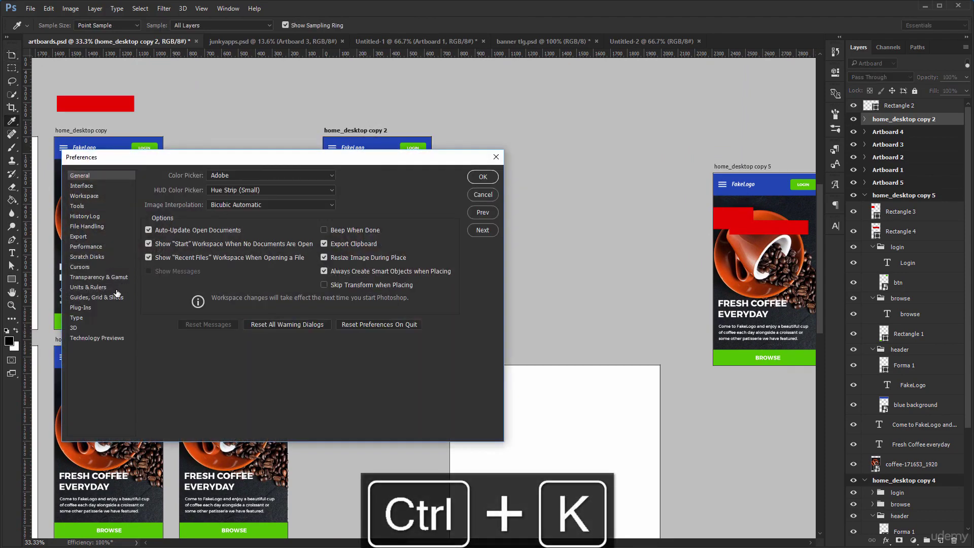
click(107, 297)
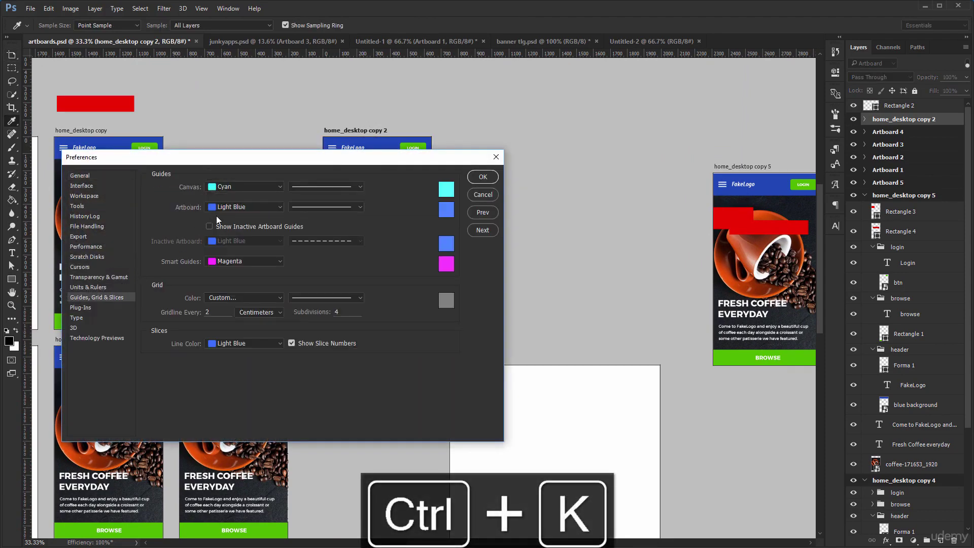
click(266, 227)
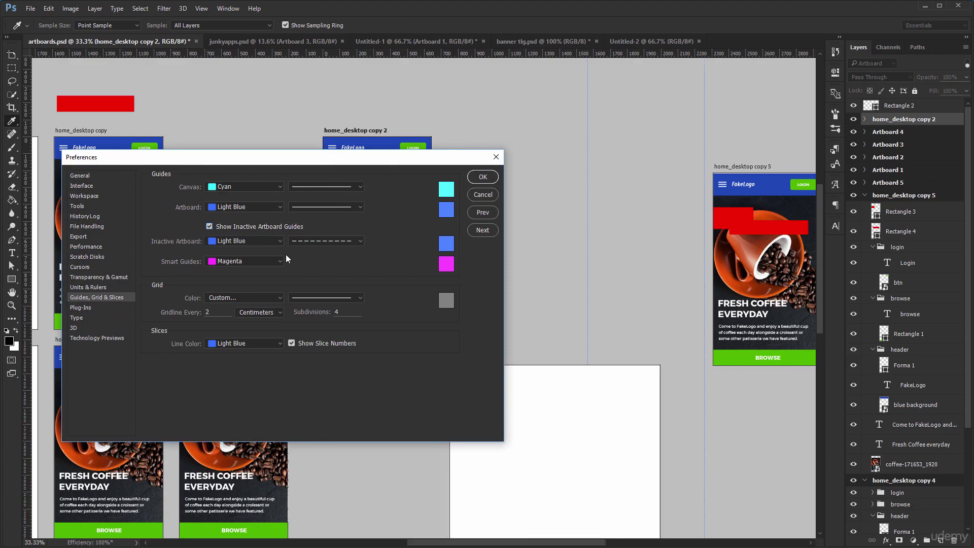
click(277, 241)
click(240, 287)
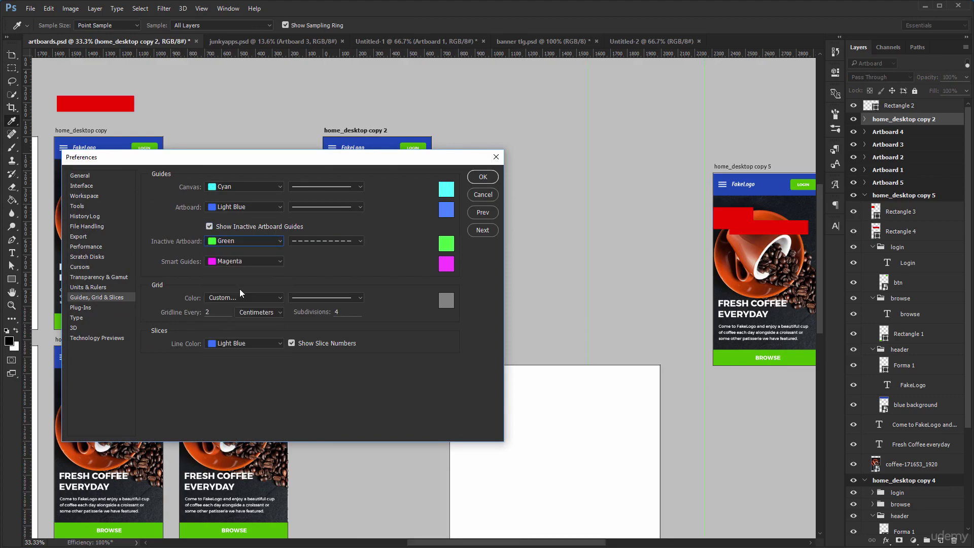
click(482, 177)
Step: Add a vertical artboard guide a short distance left of home_desktop copy 2
key(v)
key(ctrl+1)
drag(619, 209, 254, 260)
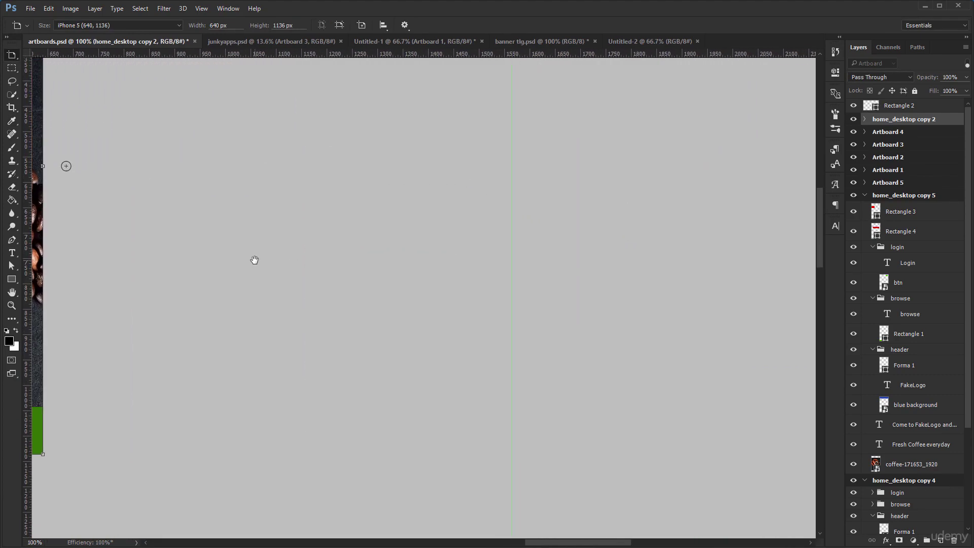
drag(56, 177, 600, 346)
drag(27, 385, 220, 393)
Step: Switch the canvas to a dark color to view the guides around both separated artboards, and restore it to Light Gray
key(z)
alt+click(549, 383)
alt+click(549, 383)
drag(637, 324, 316, 279)
drag(703, 219, 510, 177)
click(104, 167)
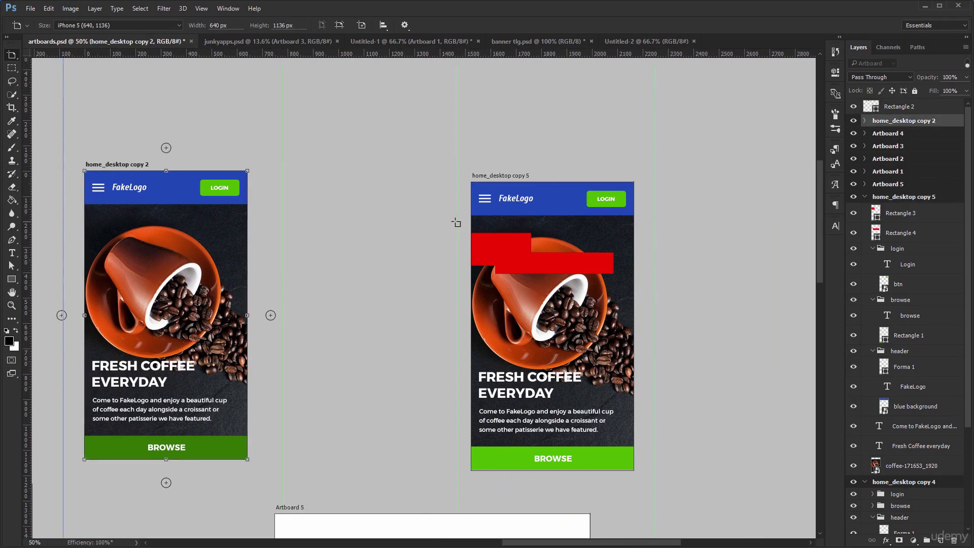
right_click(424, 220)
click(437, 225)
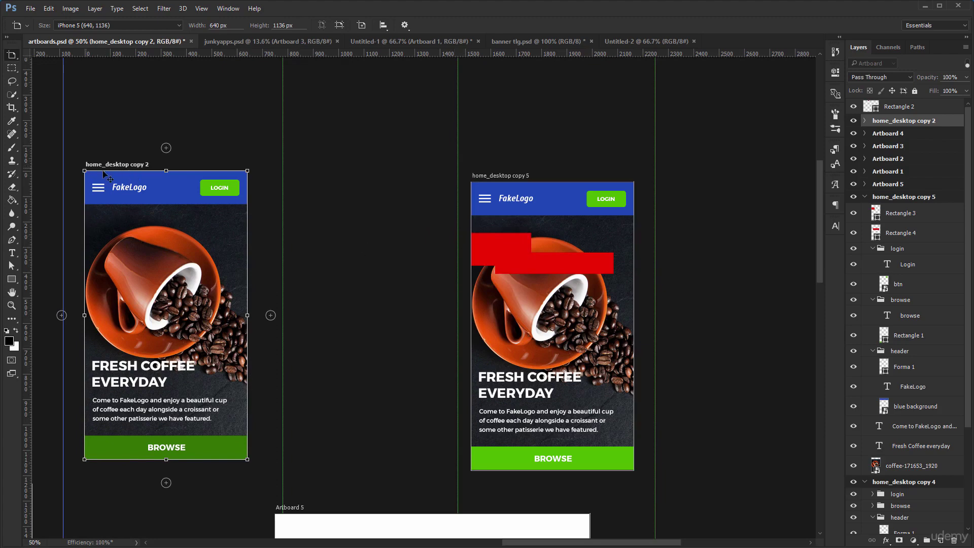
right_click(361, 178)
click(394, 234)
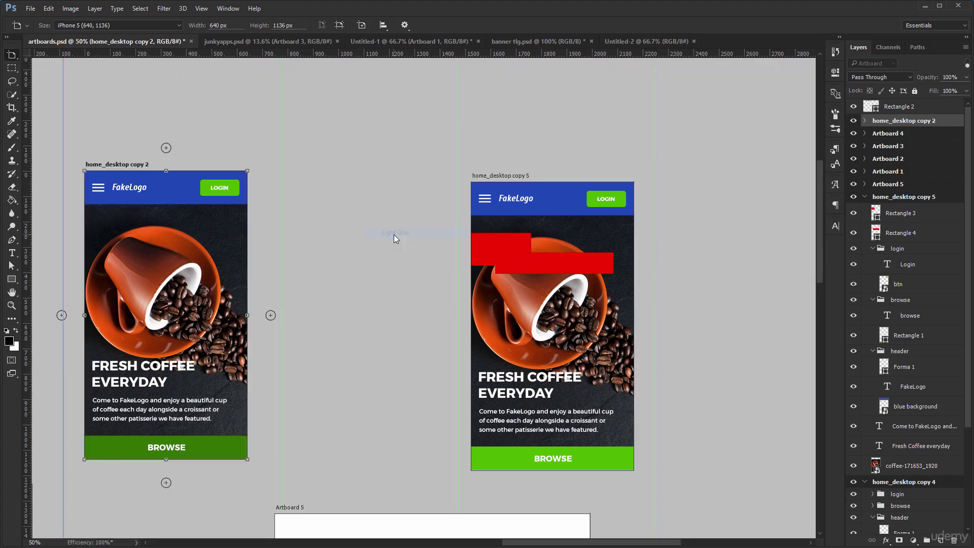
Step: Turn off the display of inactive artboard guides in the guide preferences
key(ctrl+k)
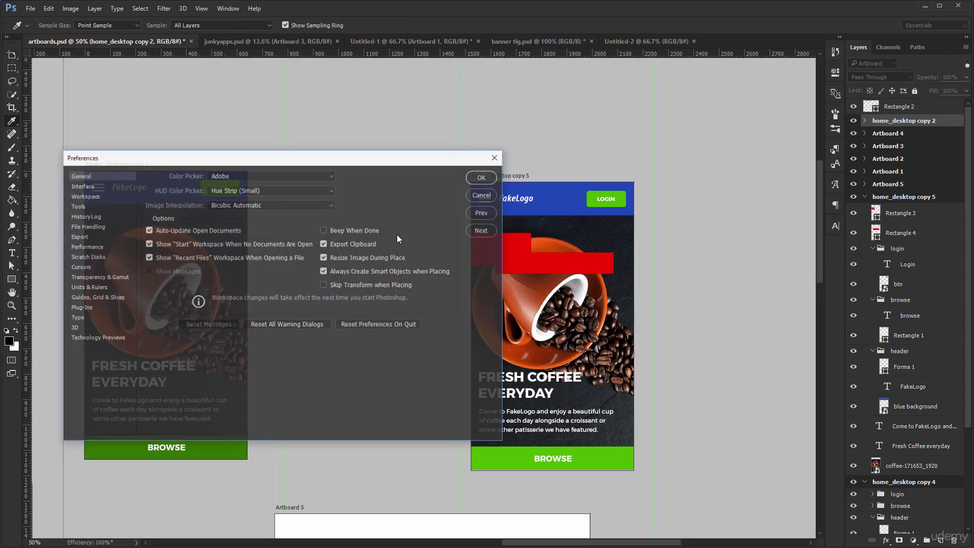
click(111, 298)
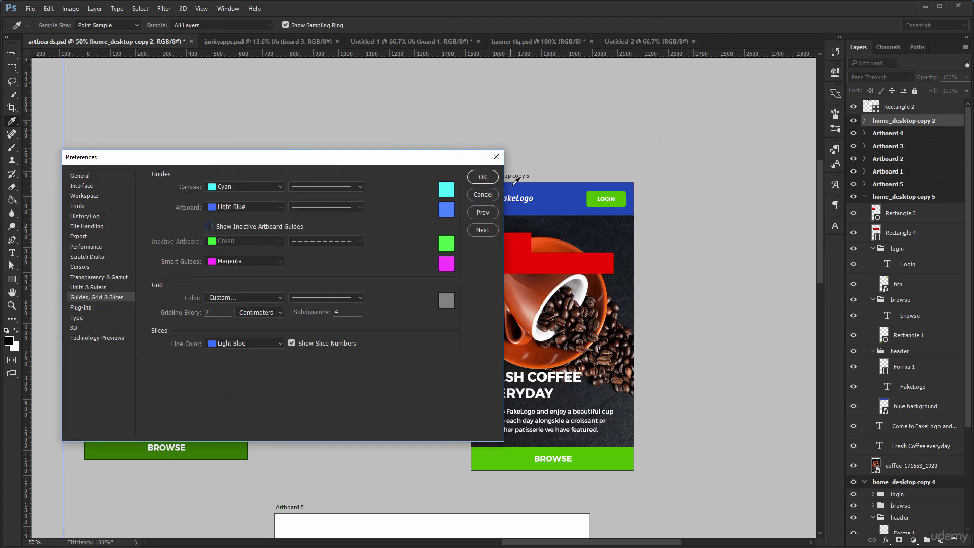
click(483, 177)
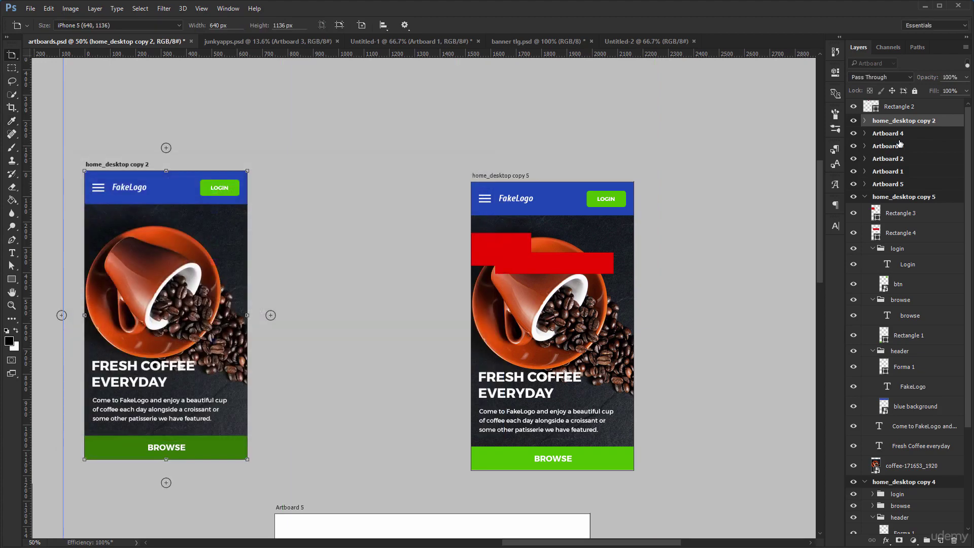
Step: Move Rectangle 2 onto the empty canvas above the gap between home_desktop copy and home_desktop copy 2
click(919, 107)
key(v)
scroll(335, 157, down, 2)
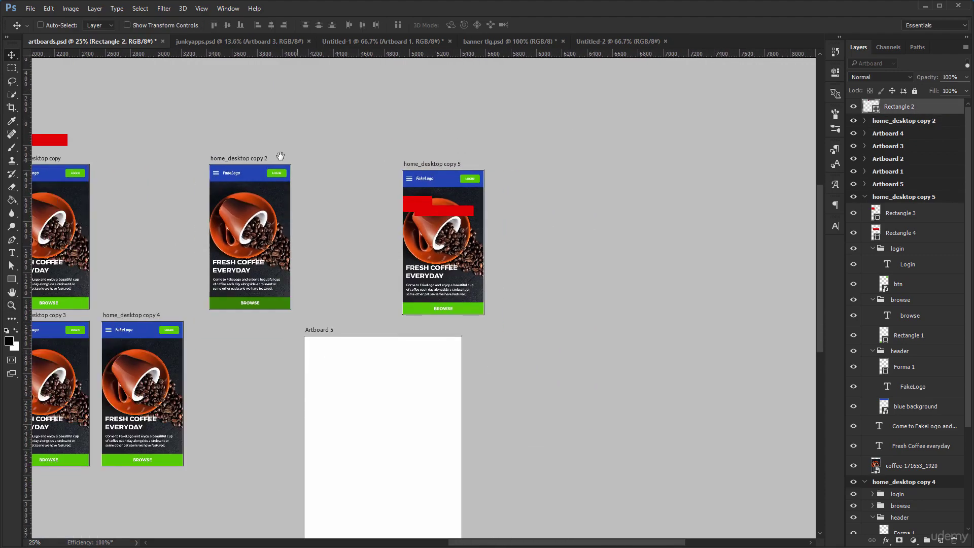
drag(281, 155, 467, 238)
drag(259, 189, 381, 128)
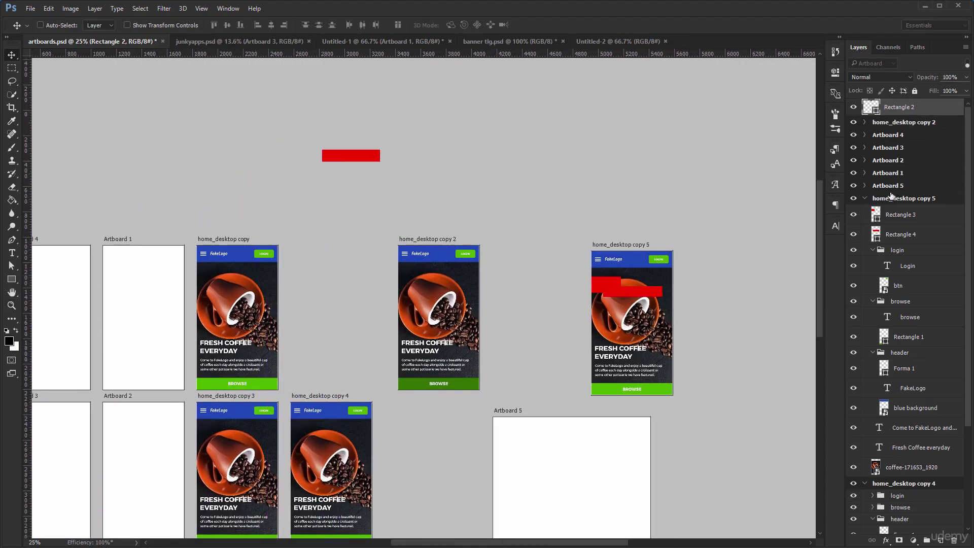
Step: Collapse all artboards in the layer stack and, with no layer selected, add one vertical and one horizontal canvas guide
ctrl+click(864, 198)
click(889, 264)
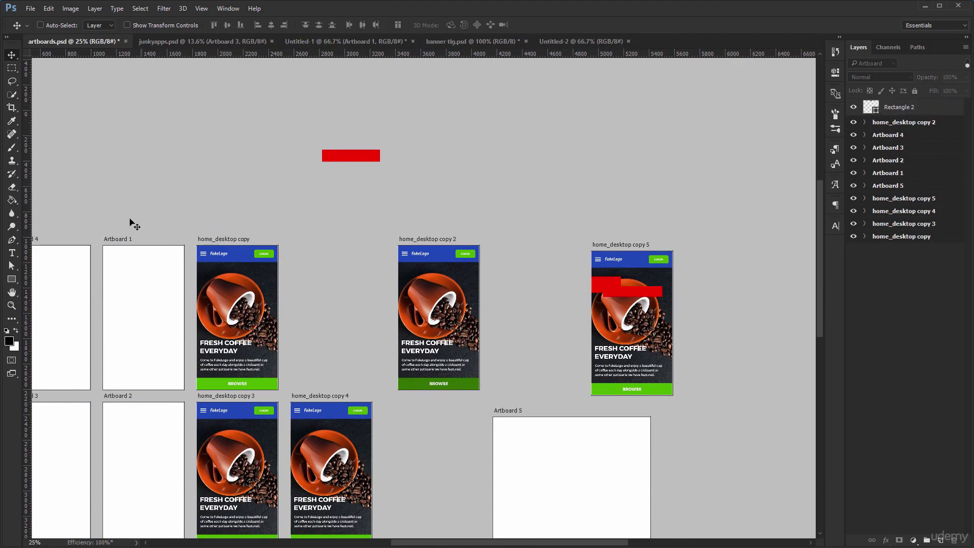
drag(30, 268, 360, 276)
drag(267, 57, 266, 66)
Step: Reposition Rectangle 2 on the upper canvas and, with it selected, add two more vertical canvas guides near home_desktop copy 4's center
click(897, 107)
drag(477, 115, 608, 105)
key(u)
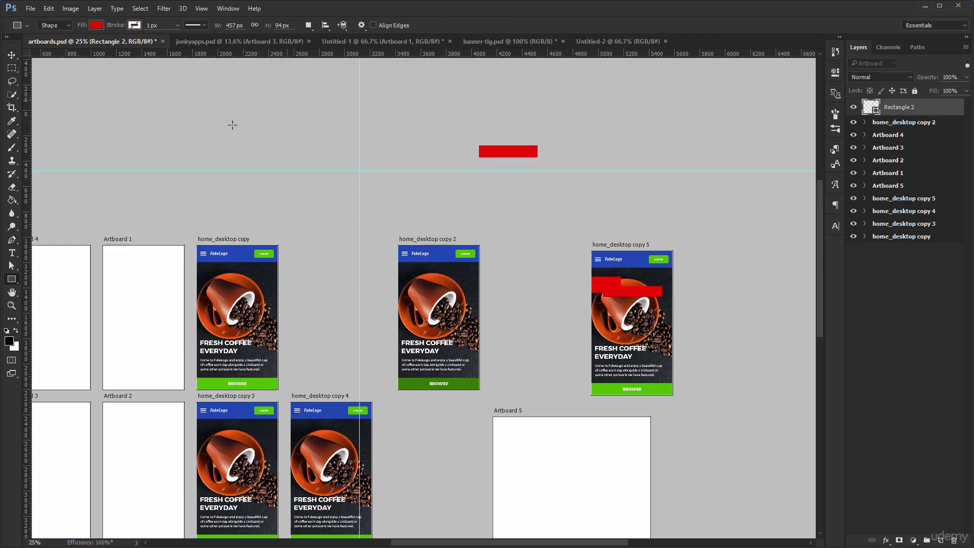
key(v)
drag(28, 228, 323, 228)
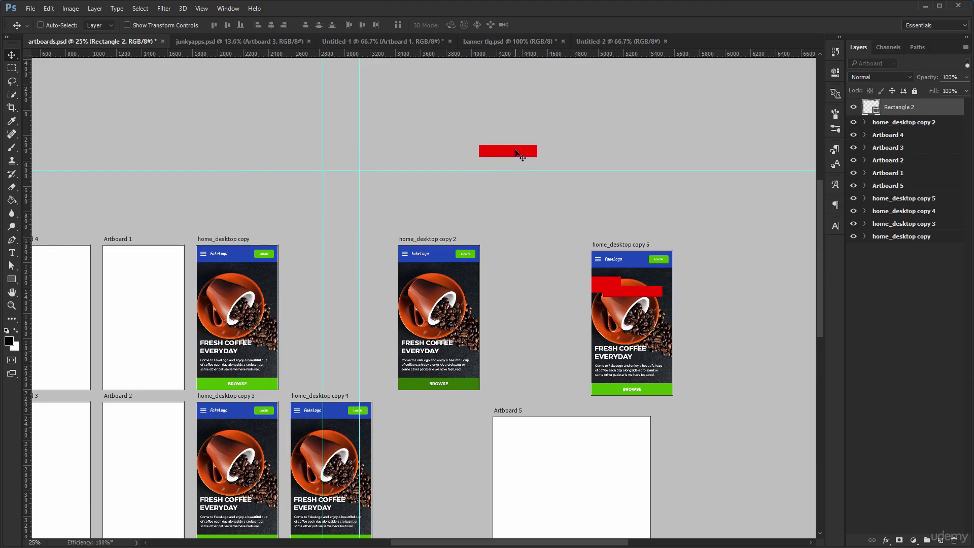
drag(509, 150, 466, 144)
drag(28, 274, 319, 279)
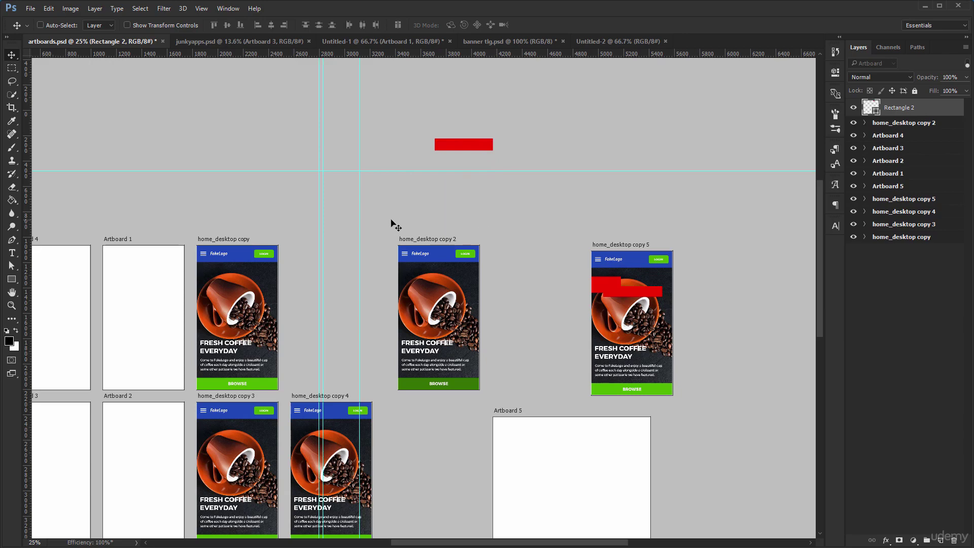
Step: Remove the three vertical canvas guides and move Rectangle 2 just above home_desktop copy
drag(319, 221, 27, 213)
drag(323, 235, 26, 244)
drag(359, 260, 306, 52)
drag(470, 146, 274, 199)
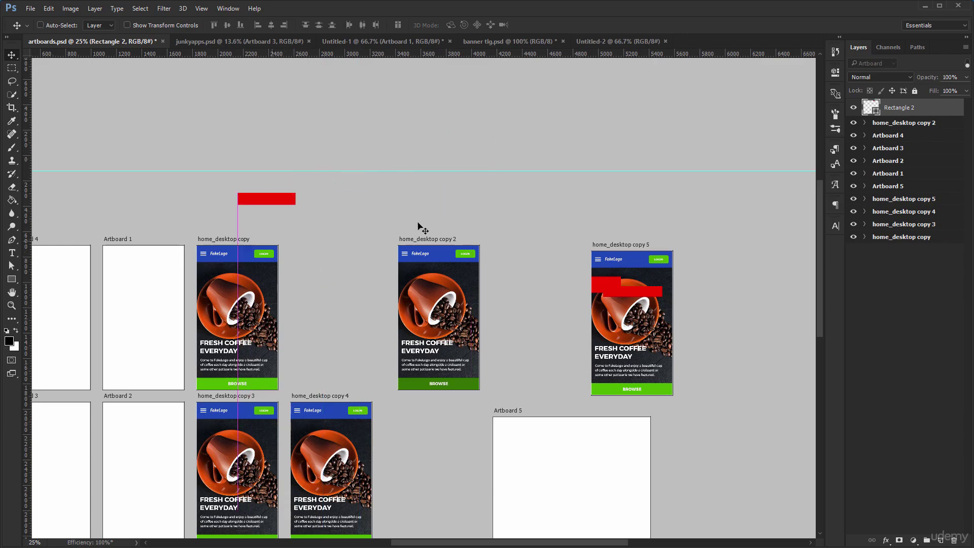
Step: Delete the artboards home_desktop copy 2, home_desktop copy 5, Artboard 5, home_desktop copy 4 and home_desktop copy 3
click(456, 238)
key(Delete)
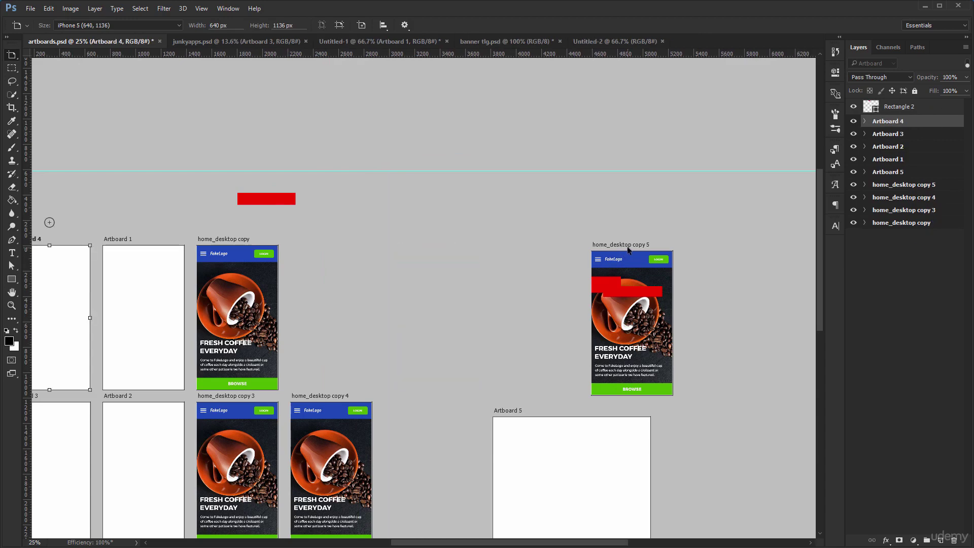
click(619, 256)
key(Delete)
click(506, 356)
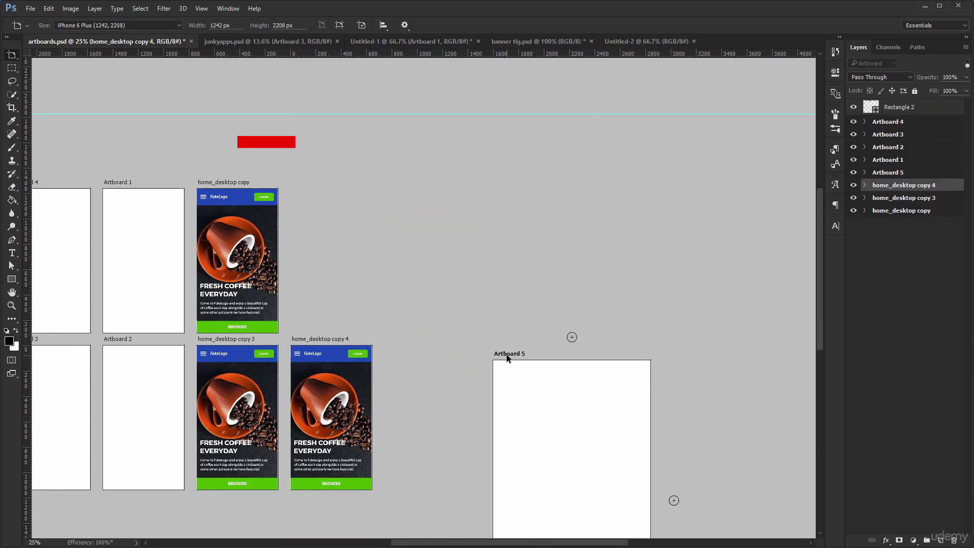
key(Delete)
key(Delete)
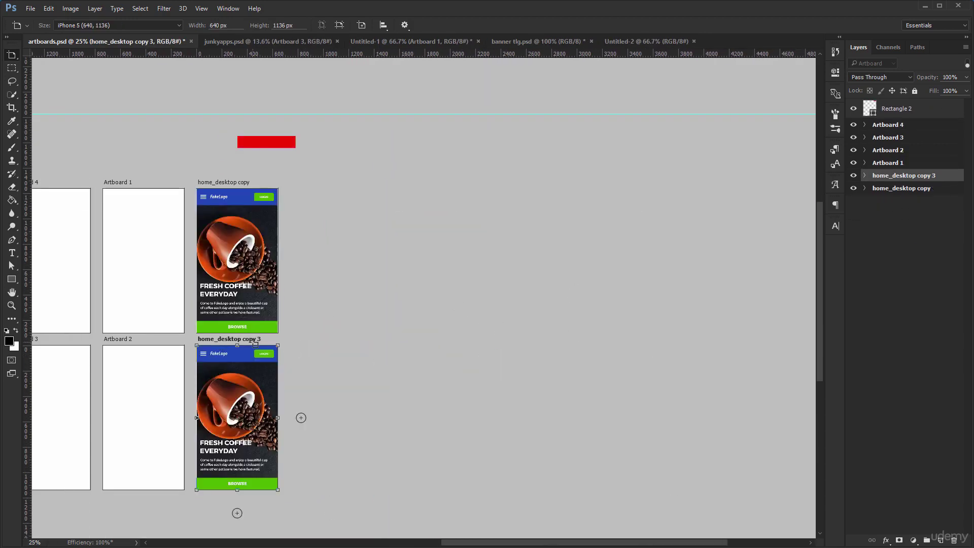
key(Delete)
Step: Delete the empty artboards Artboard 1 through Artboard 4, keeping home_desktop copy
drag(282, 261, 538, 250)
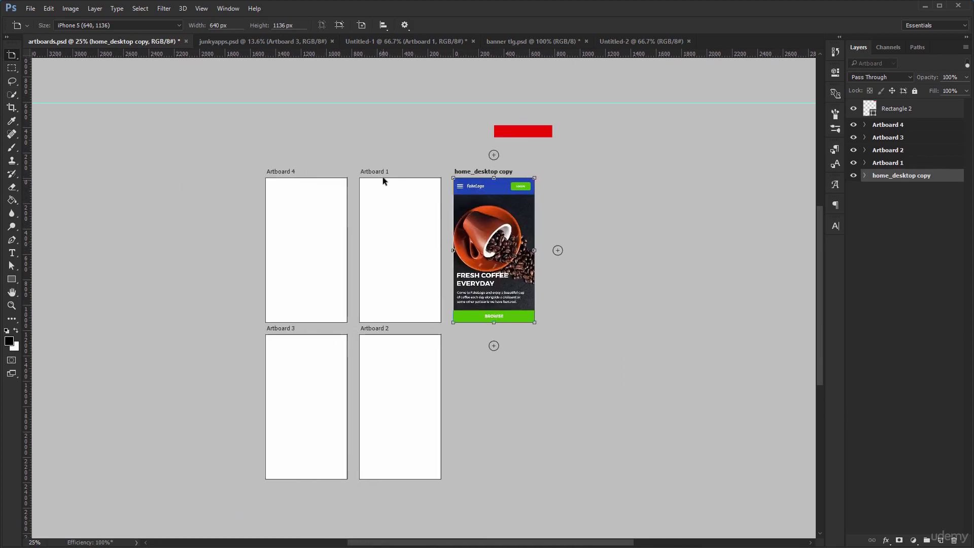
click(895, 163)
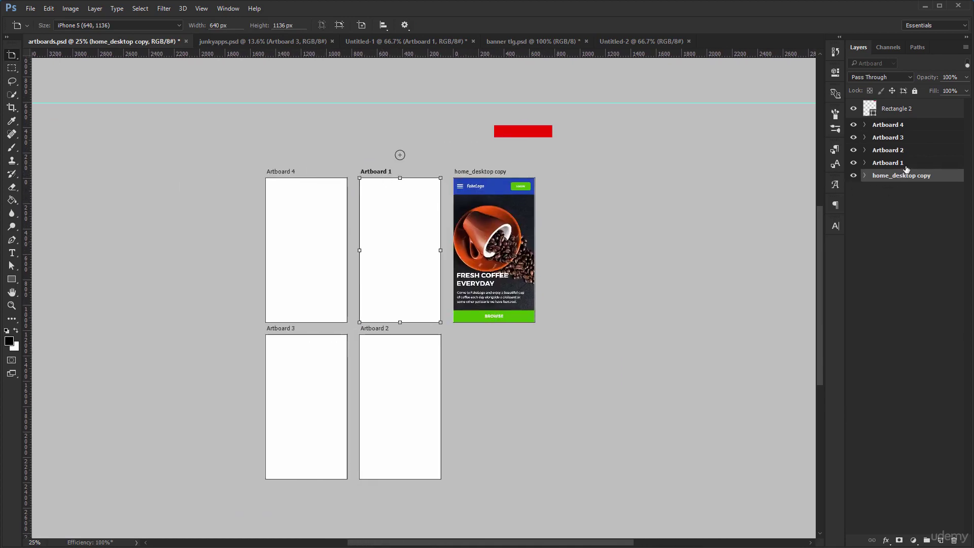
shift+click(906, 126)
key(Delete)
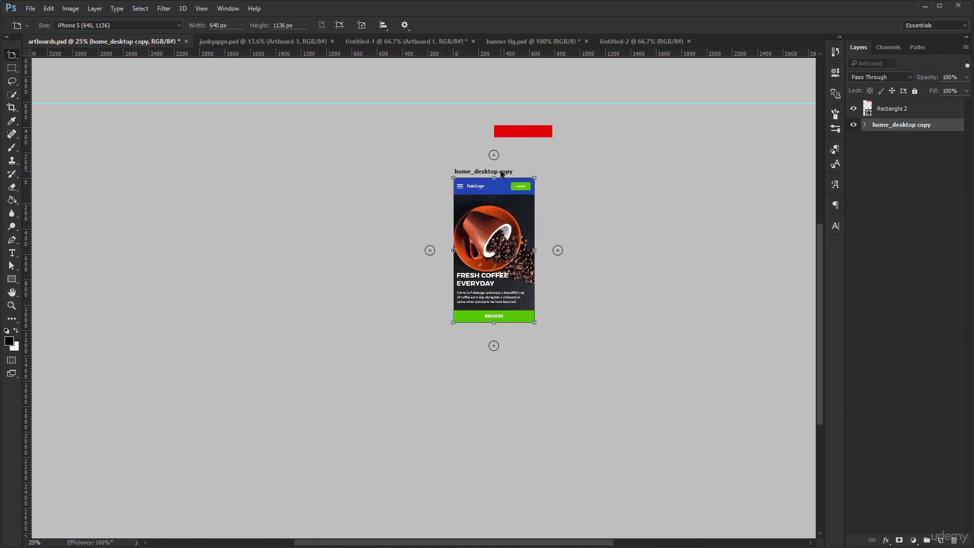
Step: Inspect home_desktop copy up close, and expand the home_desktop artboard in artboards in CS6.psd
key(ctrl+1)
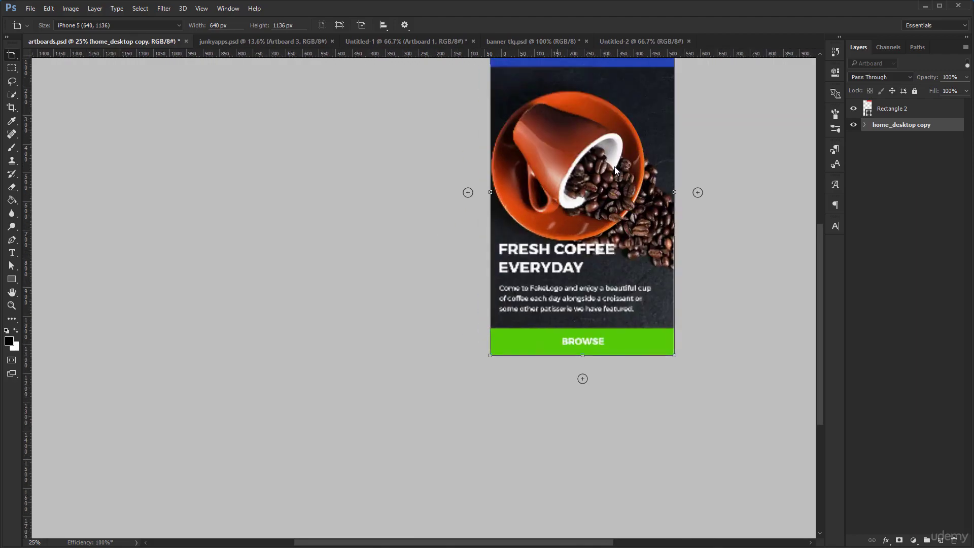
drag(601, 161, 241, 432)
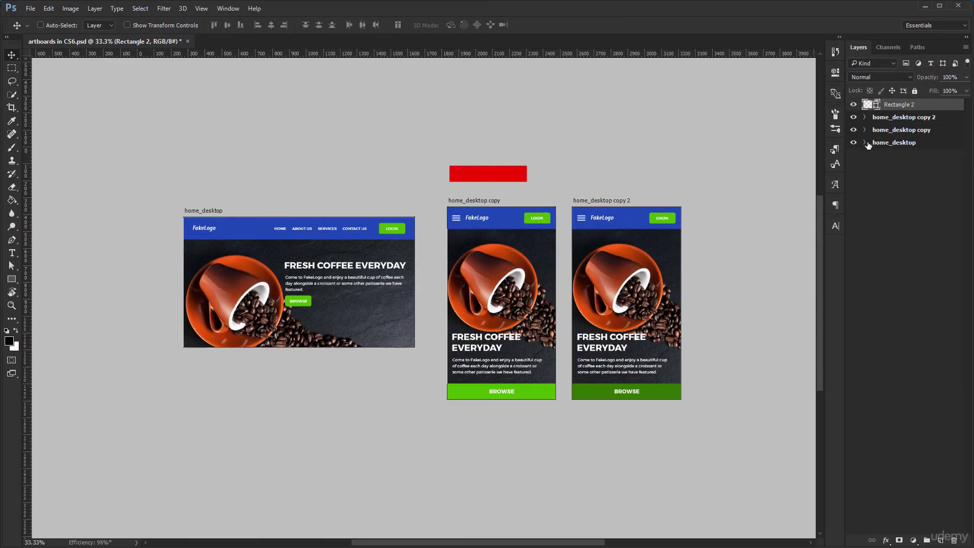
click(865, 142)
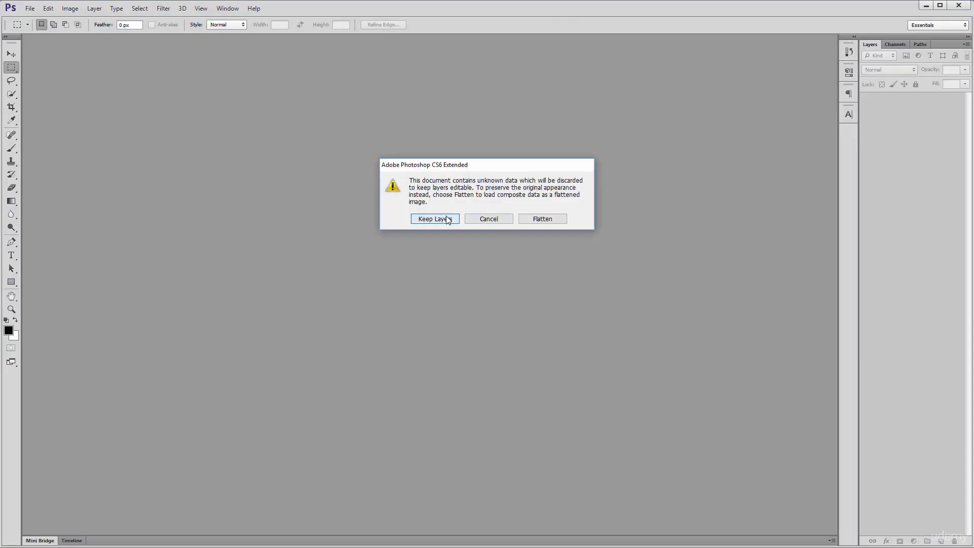
Step: Open artboards in CS6.psd in Photoshop CS6 with its layers kept, and inspect the former artboards at 100%
click(446, 217)
key(ctrl+1)
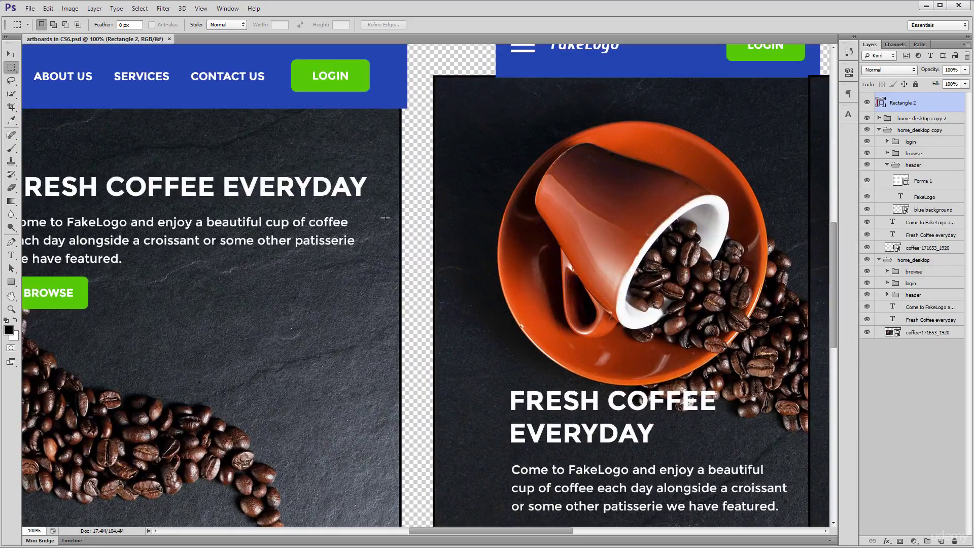
drag(228, 161, 551, 219)
key(v)
drag(619, 273, 497, 245)
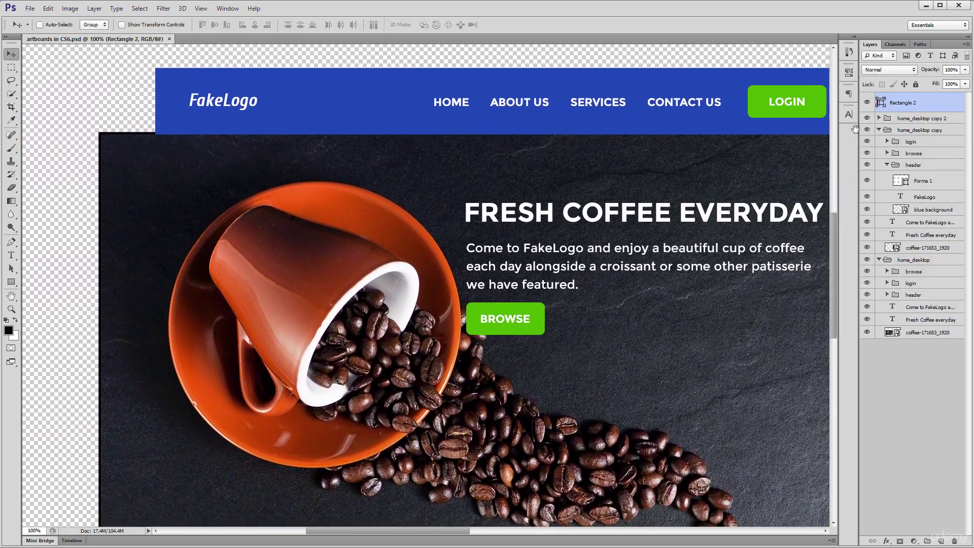
Step: Collapse the home_desktop copy and home_desktop layer groups and look across the canvas
click(883, 131)
click(878, 129)
click(879, 141)
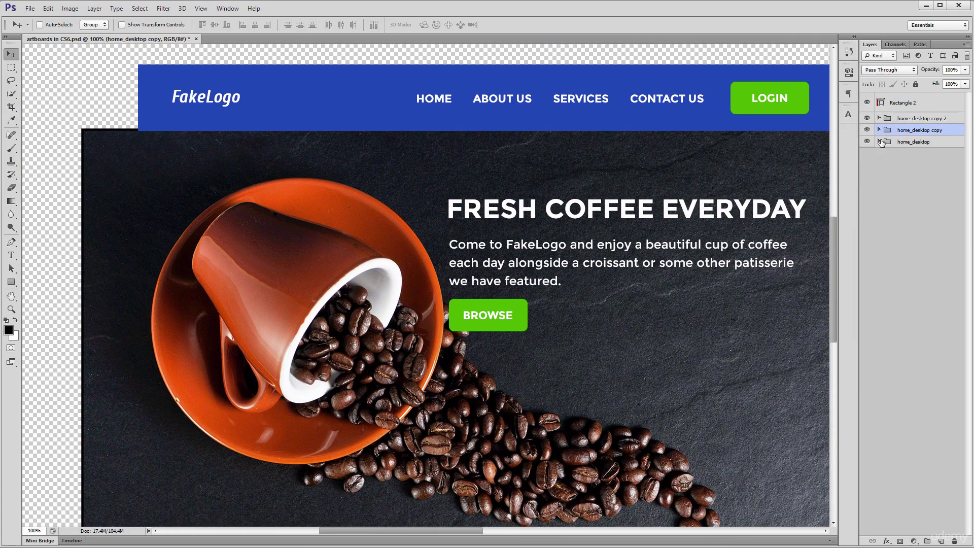
drag(670, 199, 515, 200)
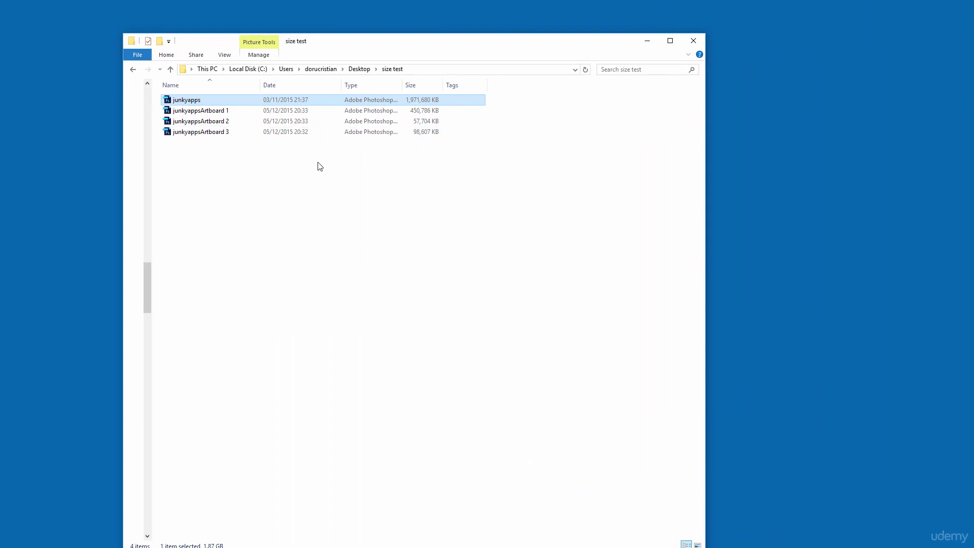
Step: In File Explorer's size test folder, compare the size of junkyapps with the combined size of junkyappsArtboard 1, 2 and 3
drag(276, 164, 199, 107)
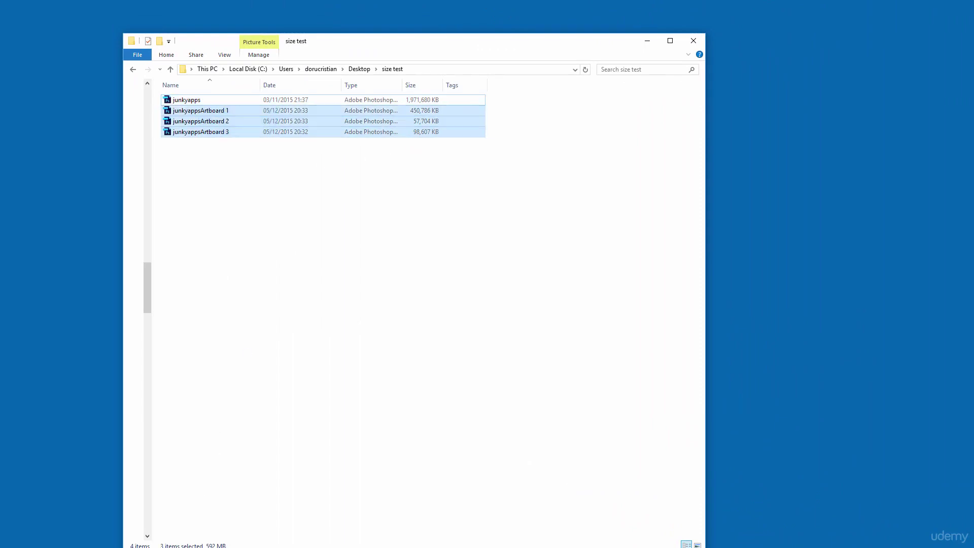
click(422, 102)
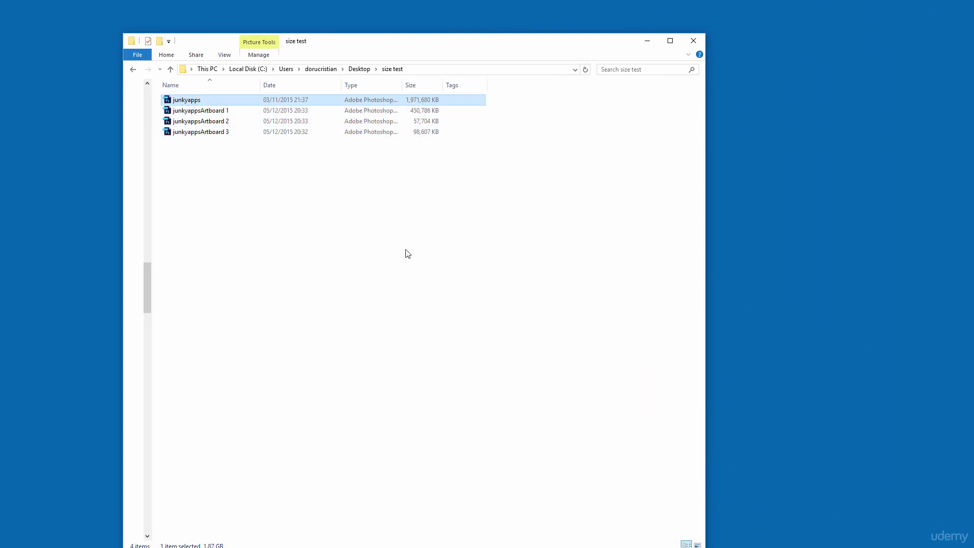
drag(277, 161, 207, 104)
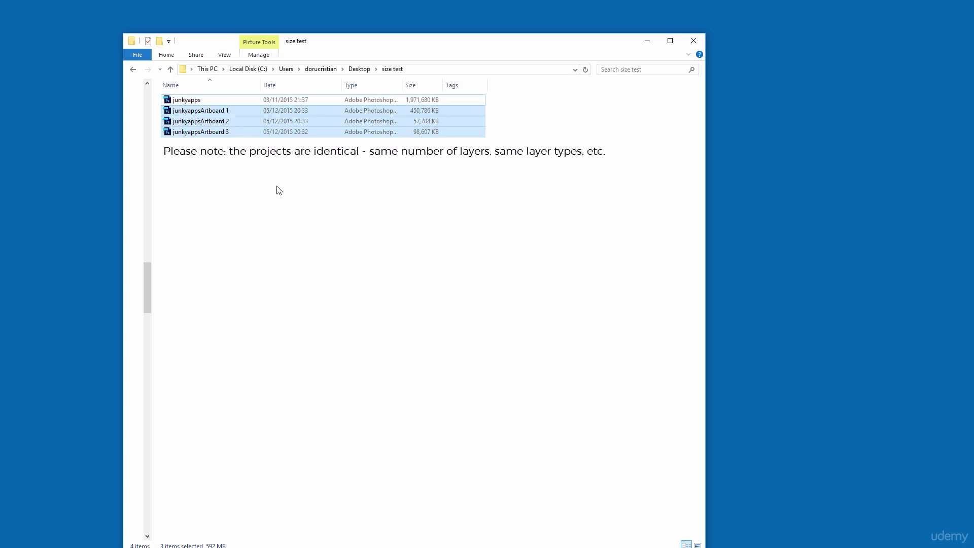
click(277, 190)
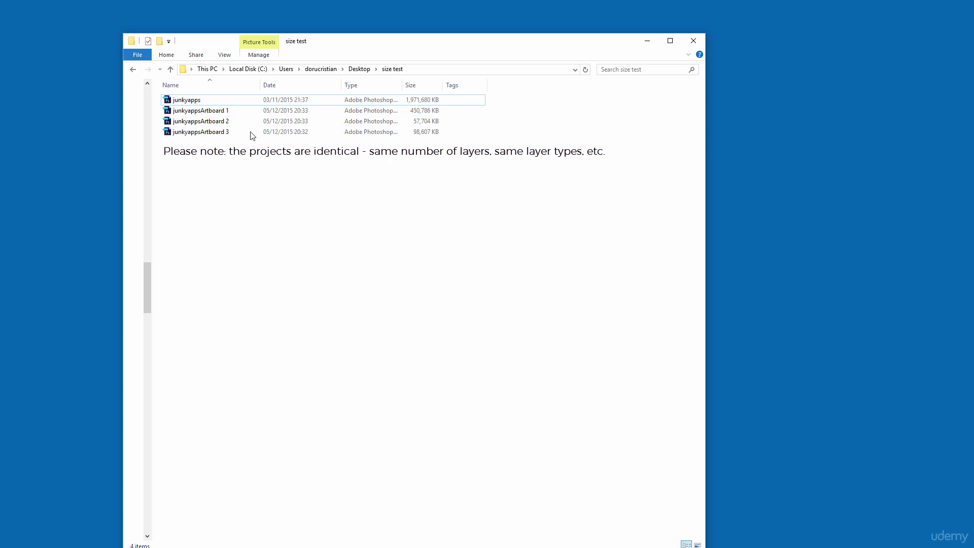
Step: Open junkyapps.psd in Photoshop, leave its missing Montserrat fonts unresolved, and view the three artboards closer
click(247, 101)
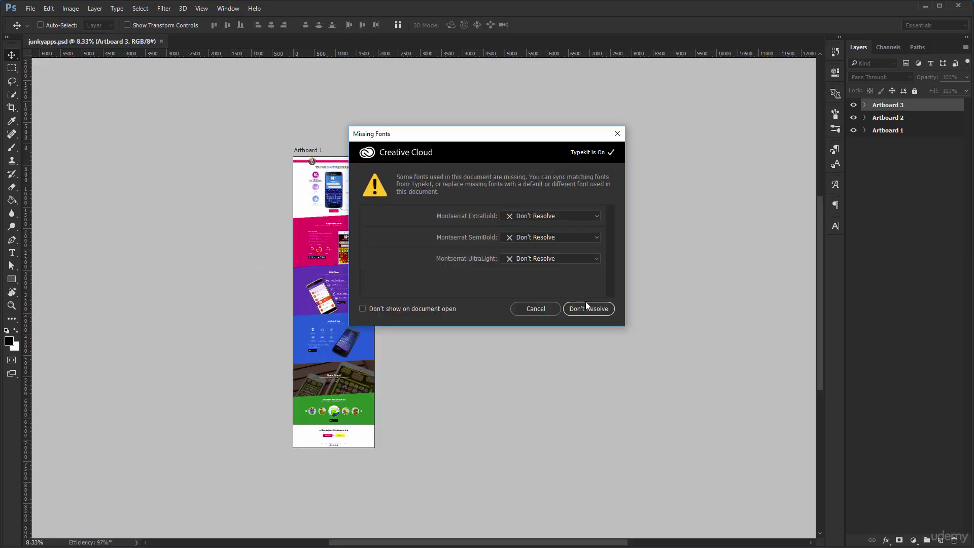
click(587, 306)
key(ctrl+plus)
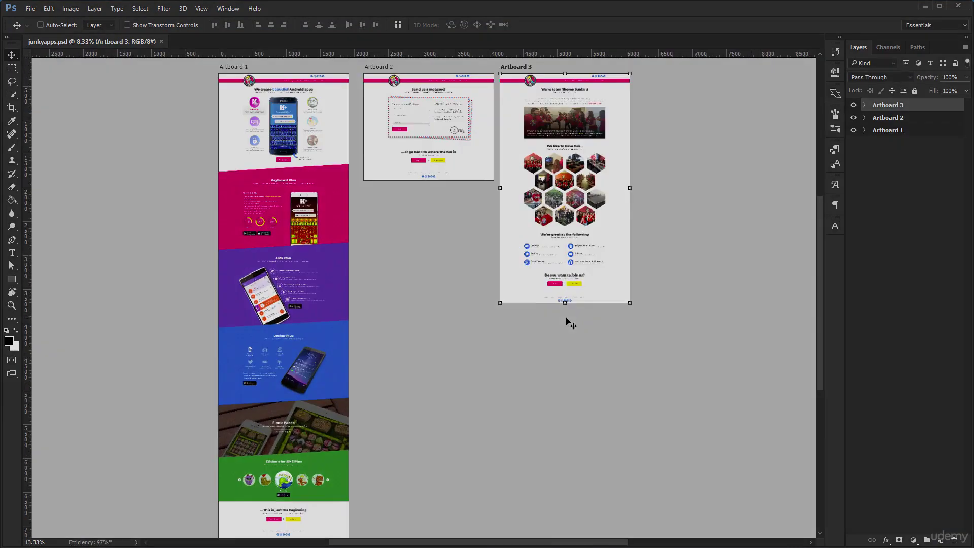